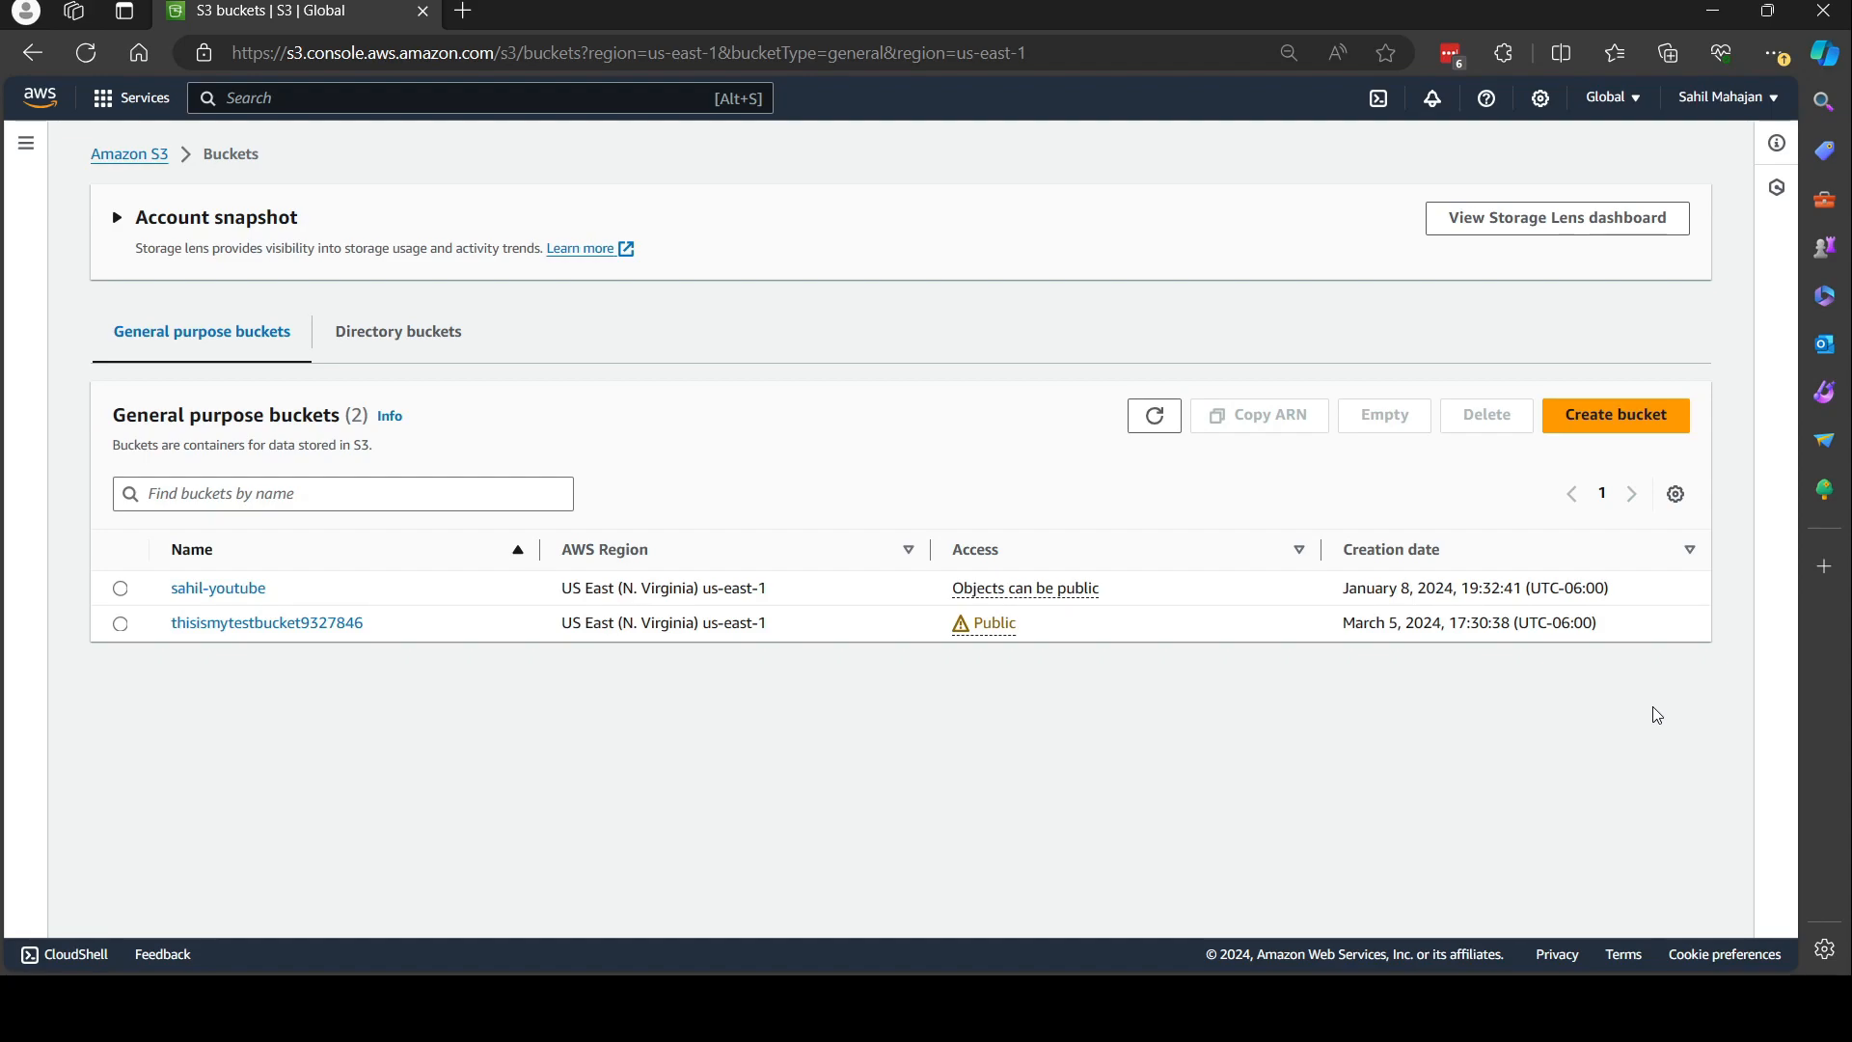
Begin a new general purpose S3 bucket named testbucket29380476
click(1646, 434)
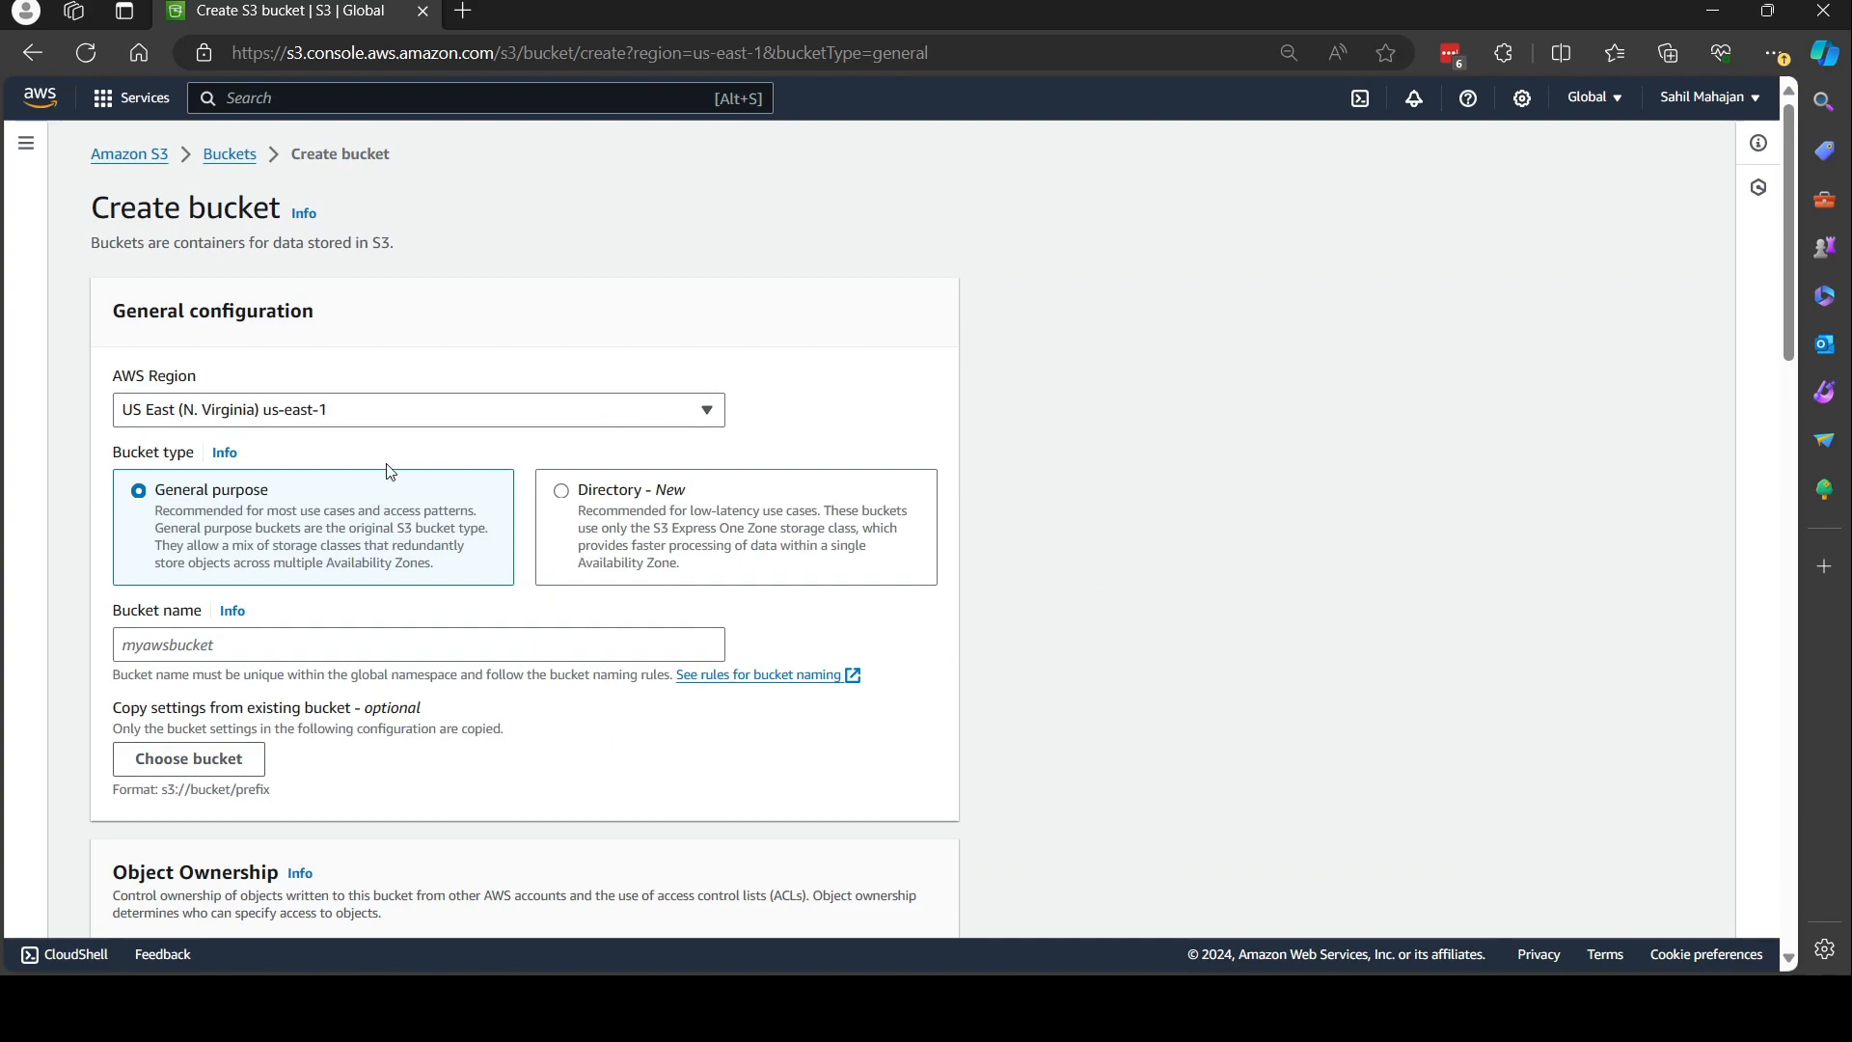
scroll(389, 471, down, 1)
click(317, 551)
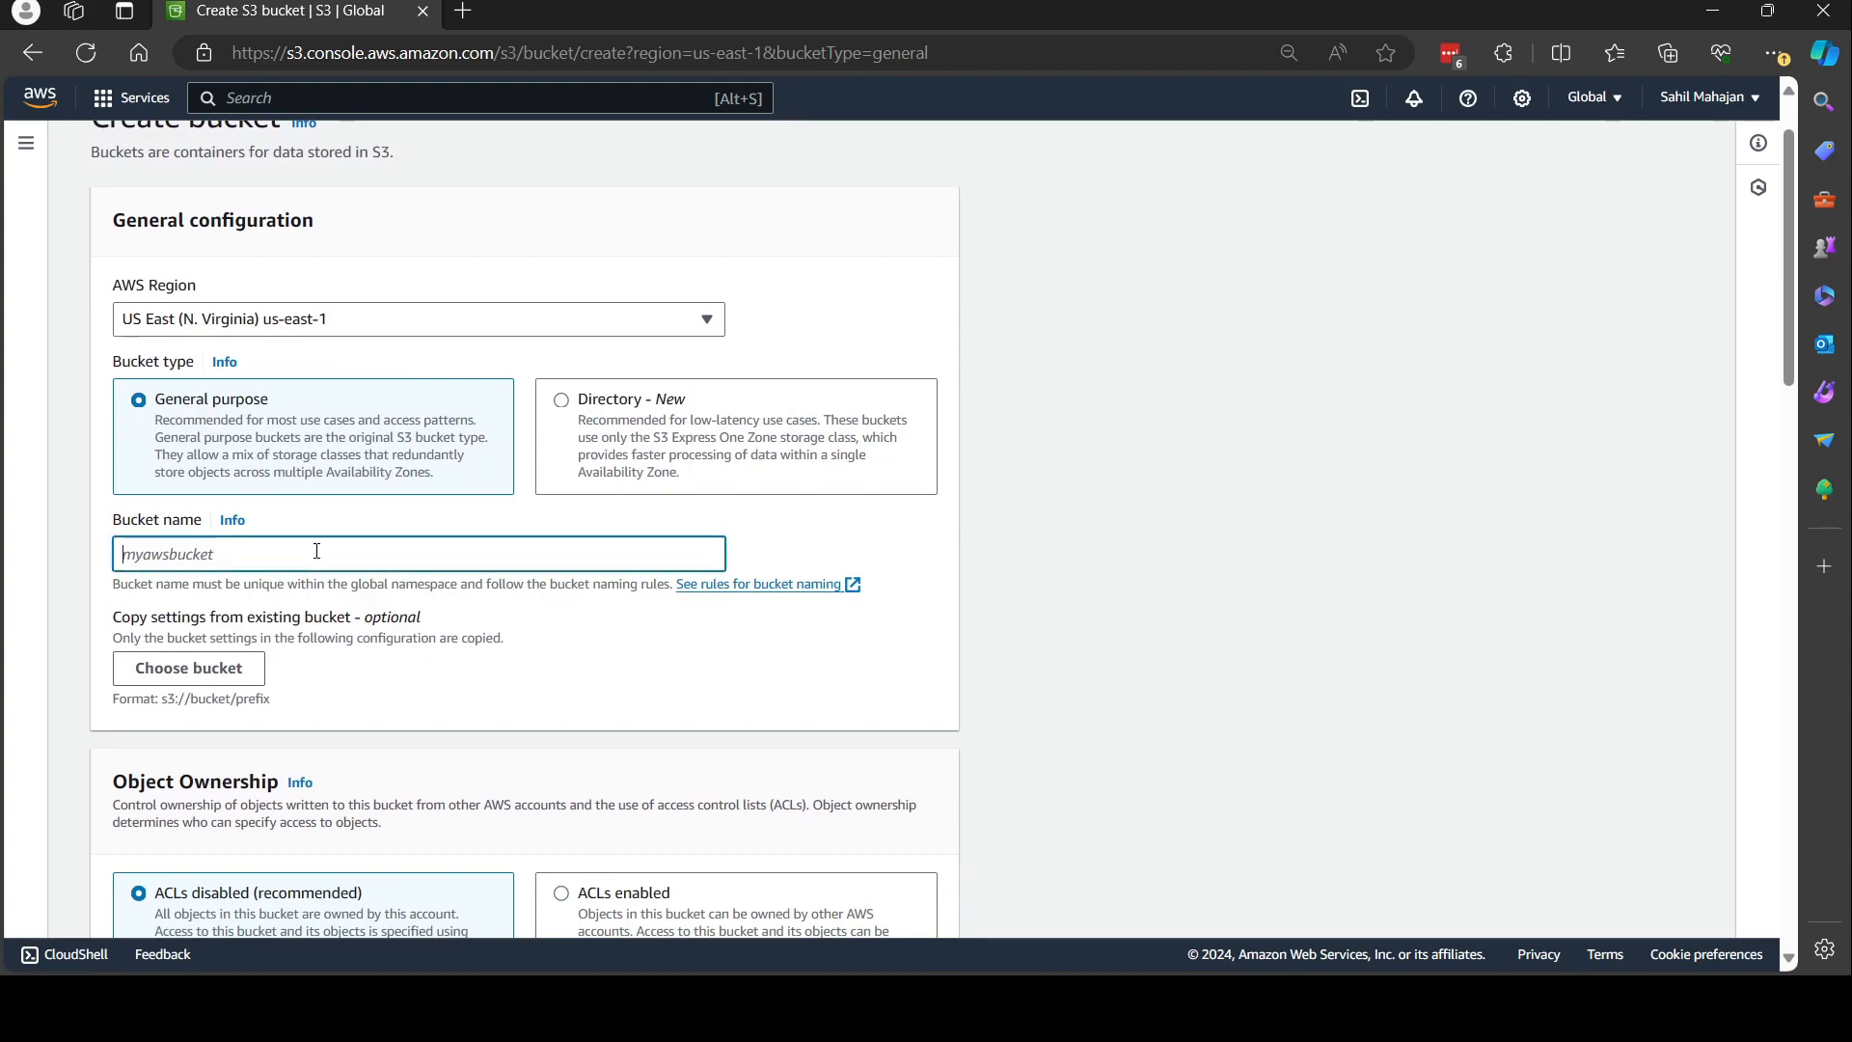
text(testbc)
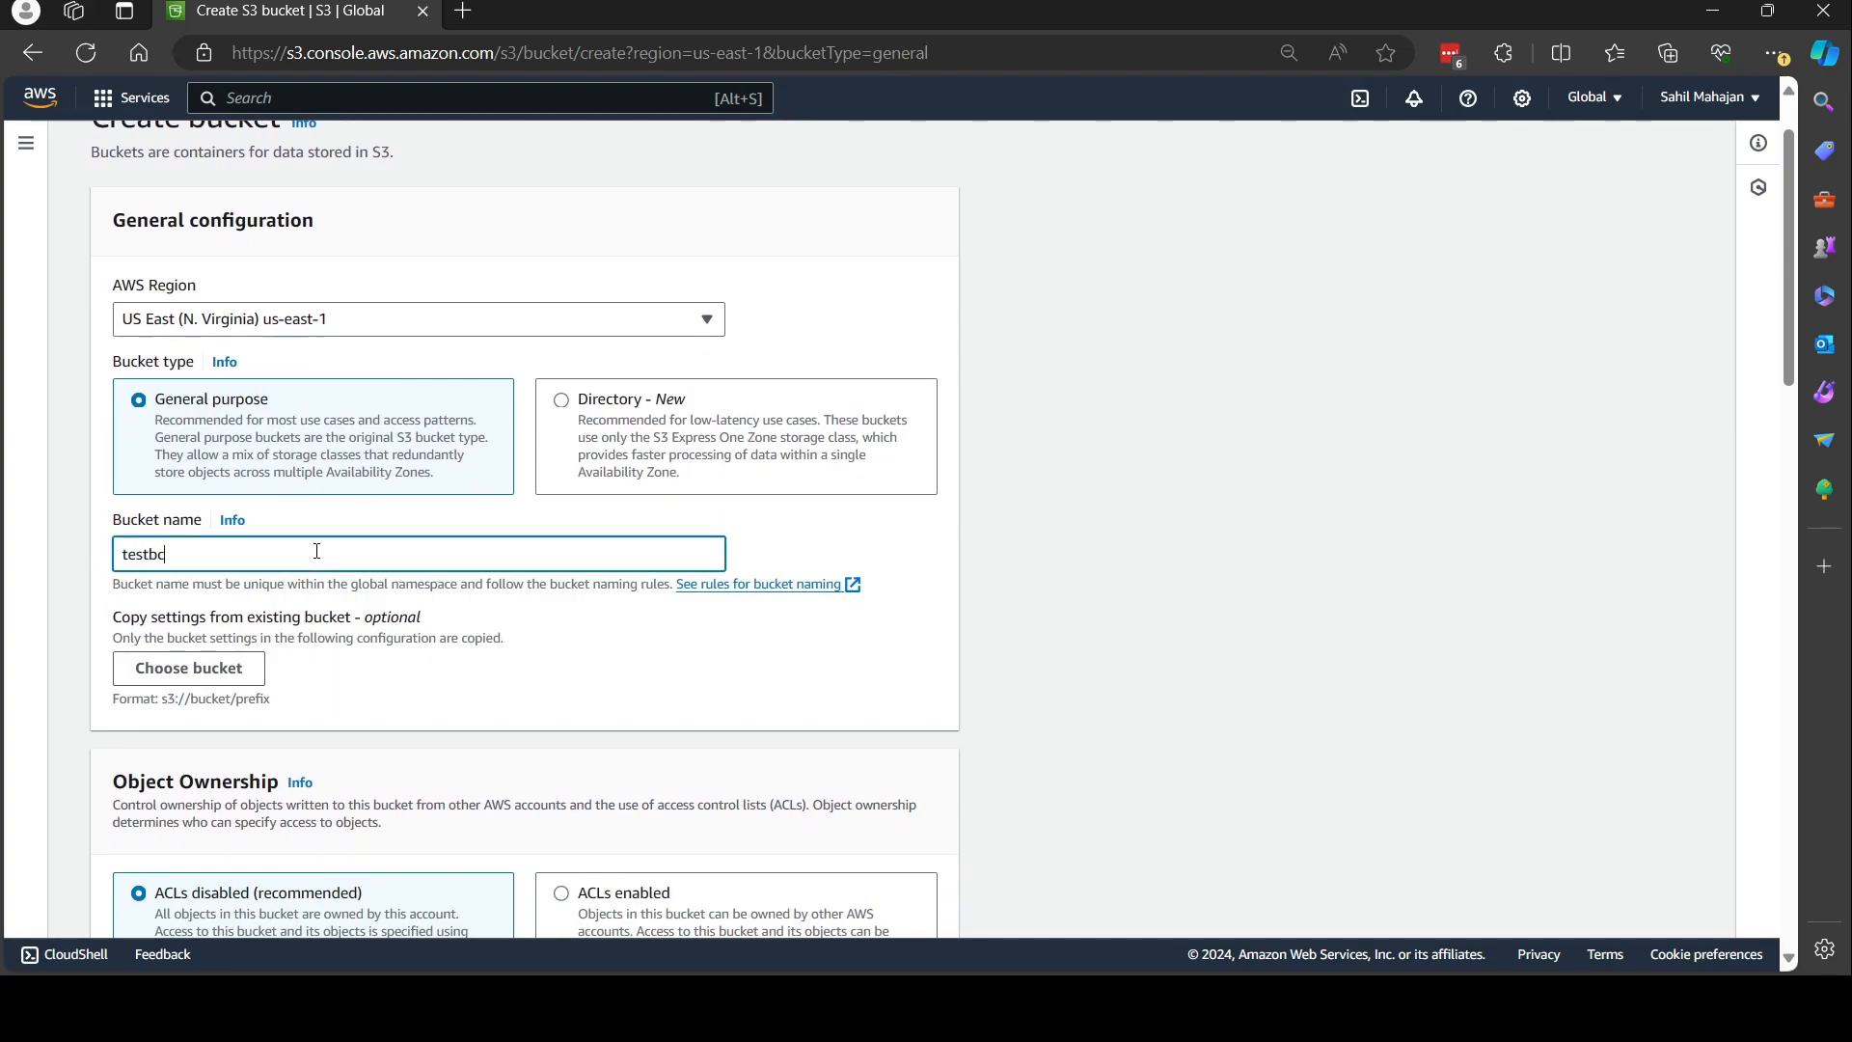
key(BackSpace)
text(ucket29380476)
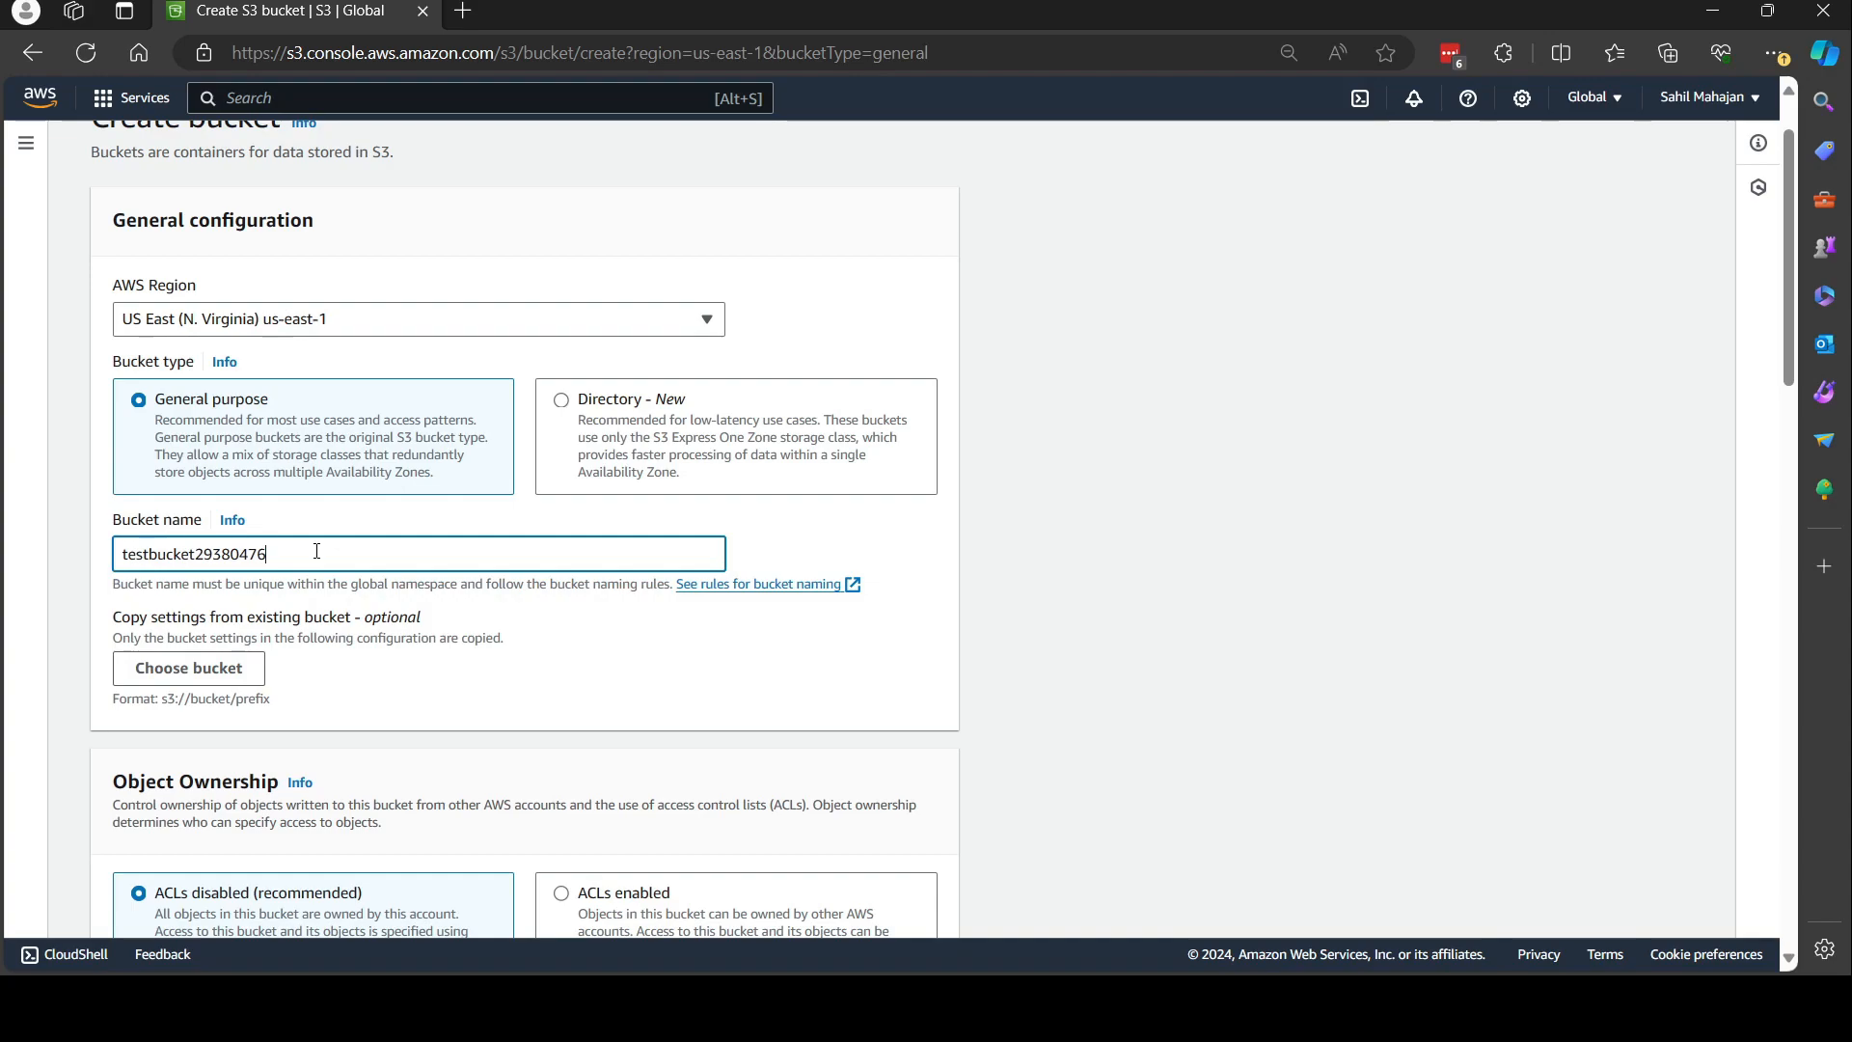
Enable Bucket Versioning for the new bucket, leaving ACLs disabled and all public access blocked
scroll(316, 550, down, 2)
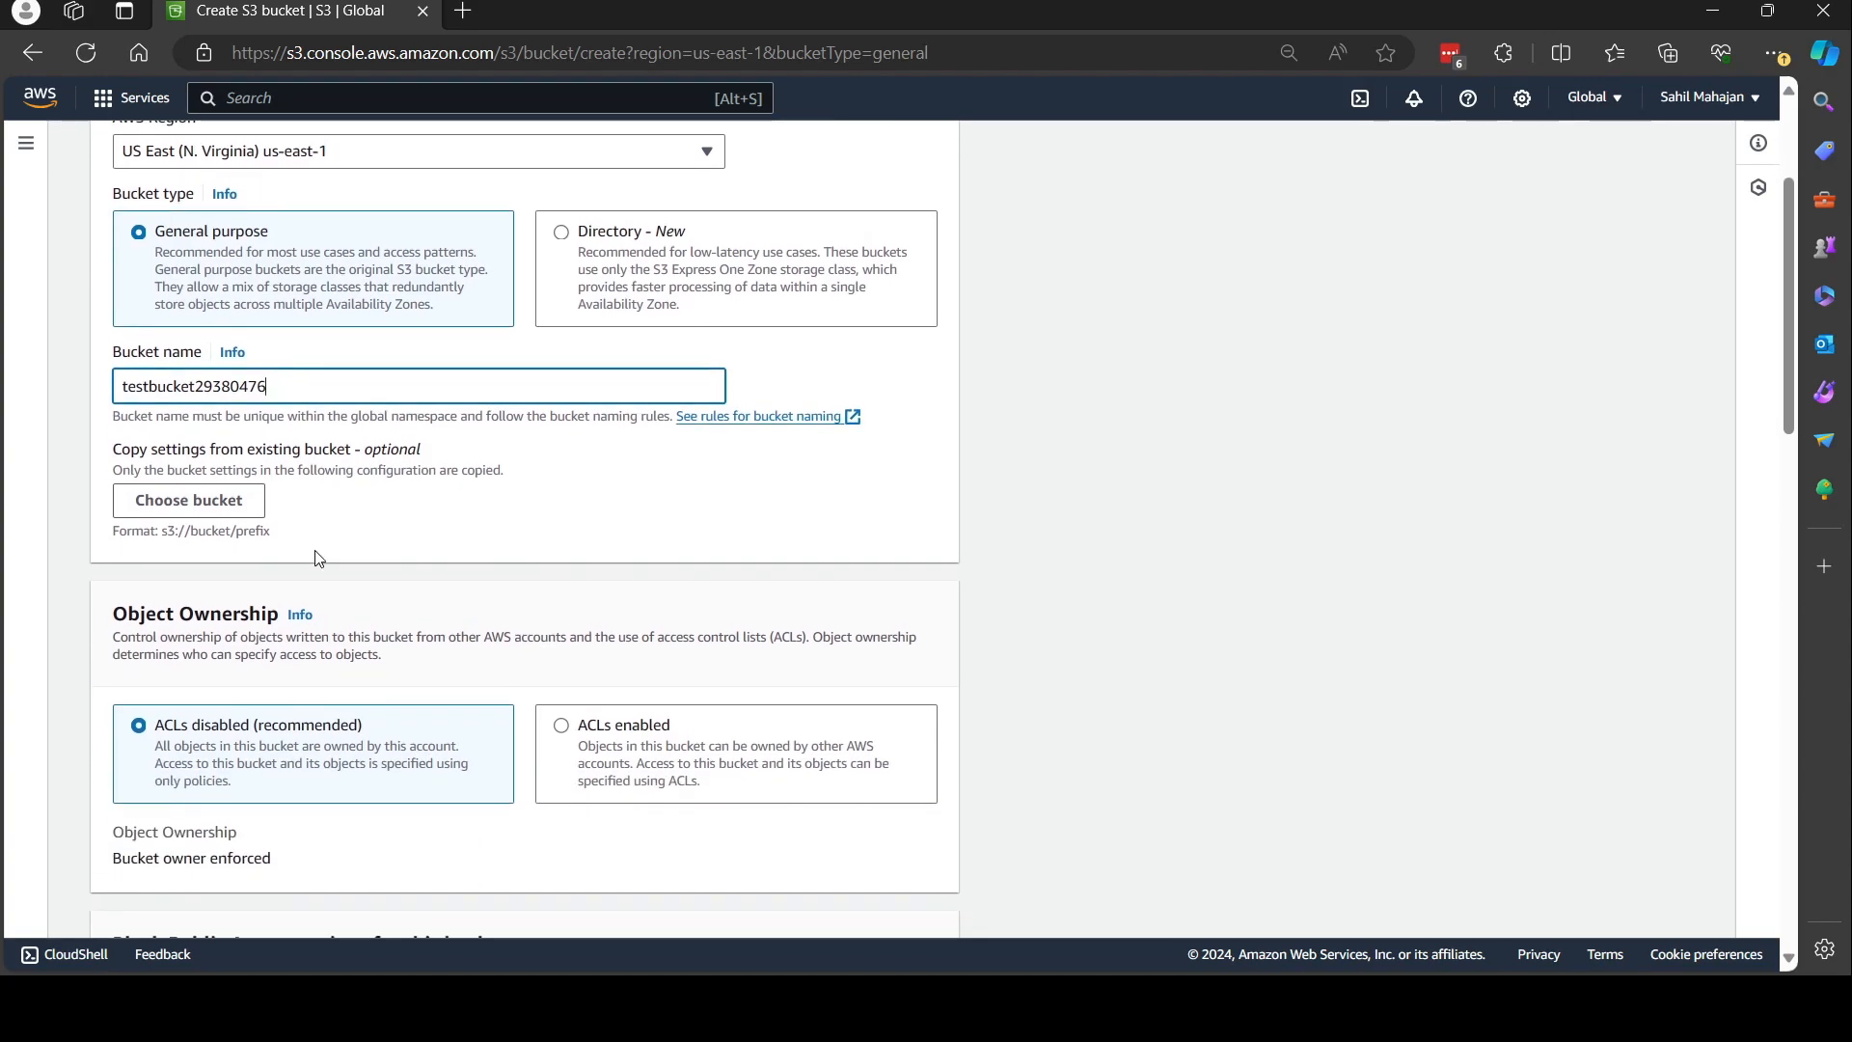
scroll(317, 557, down, 2)
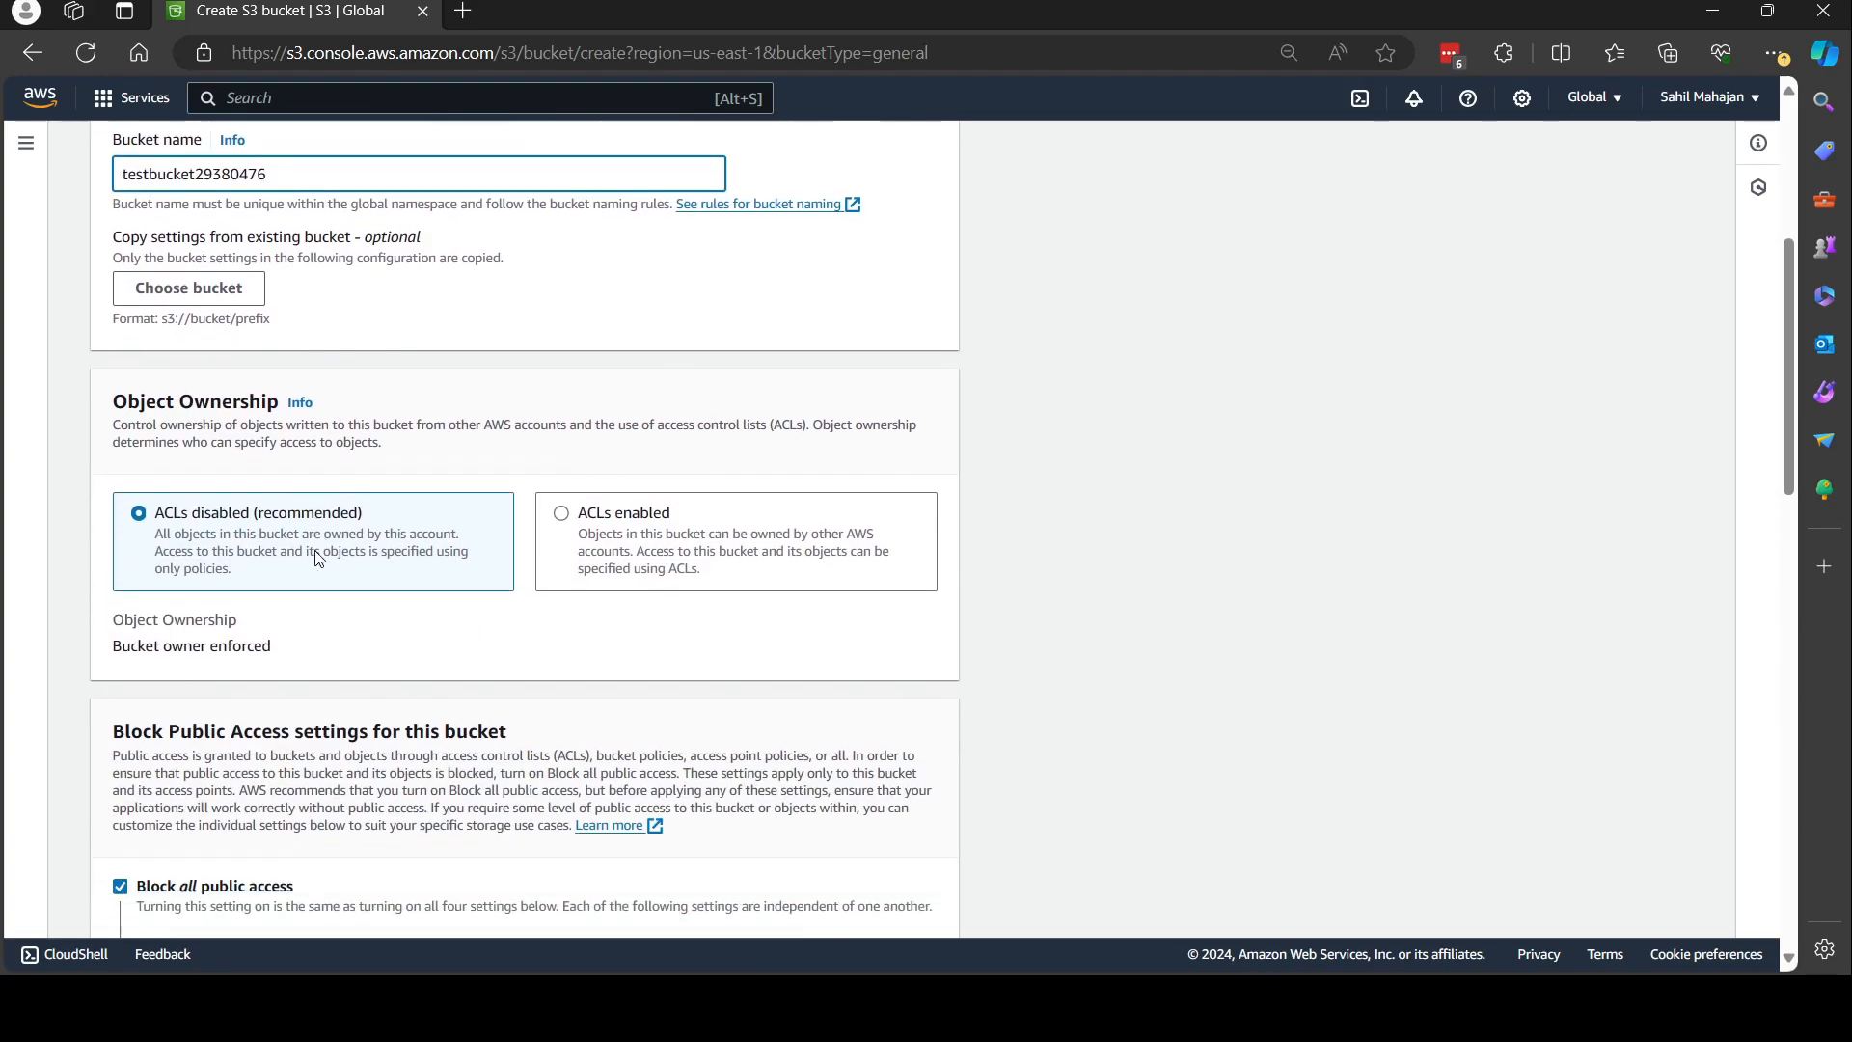
scroll(318, 559, down, 1)
scroll(317, 558, down, 3)
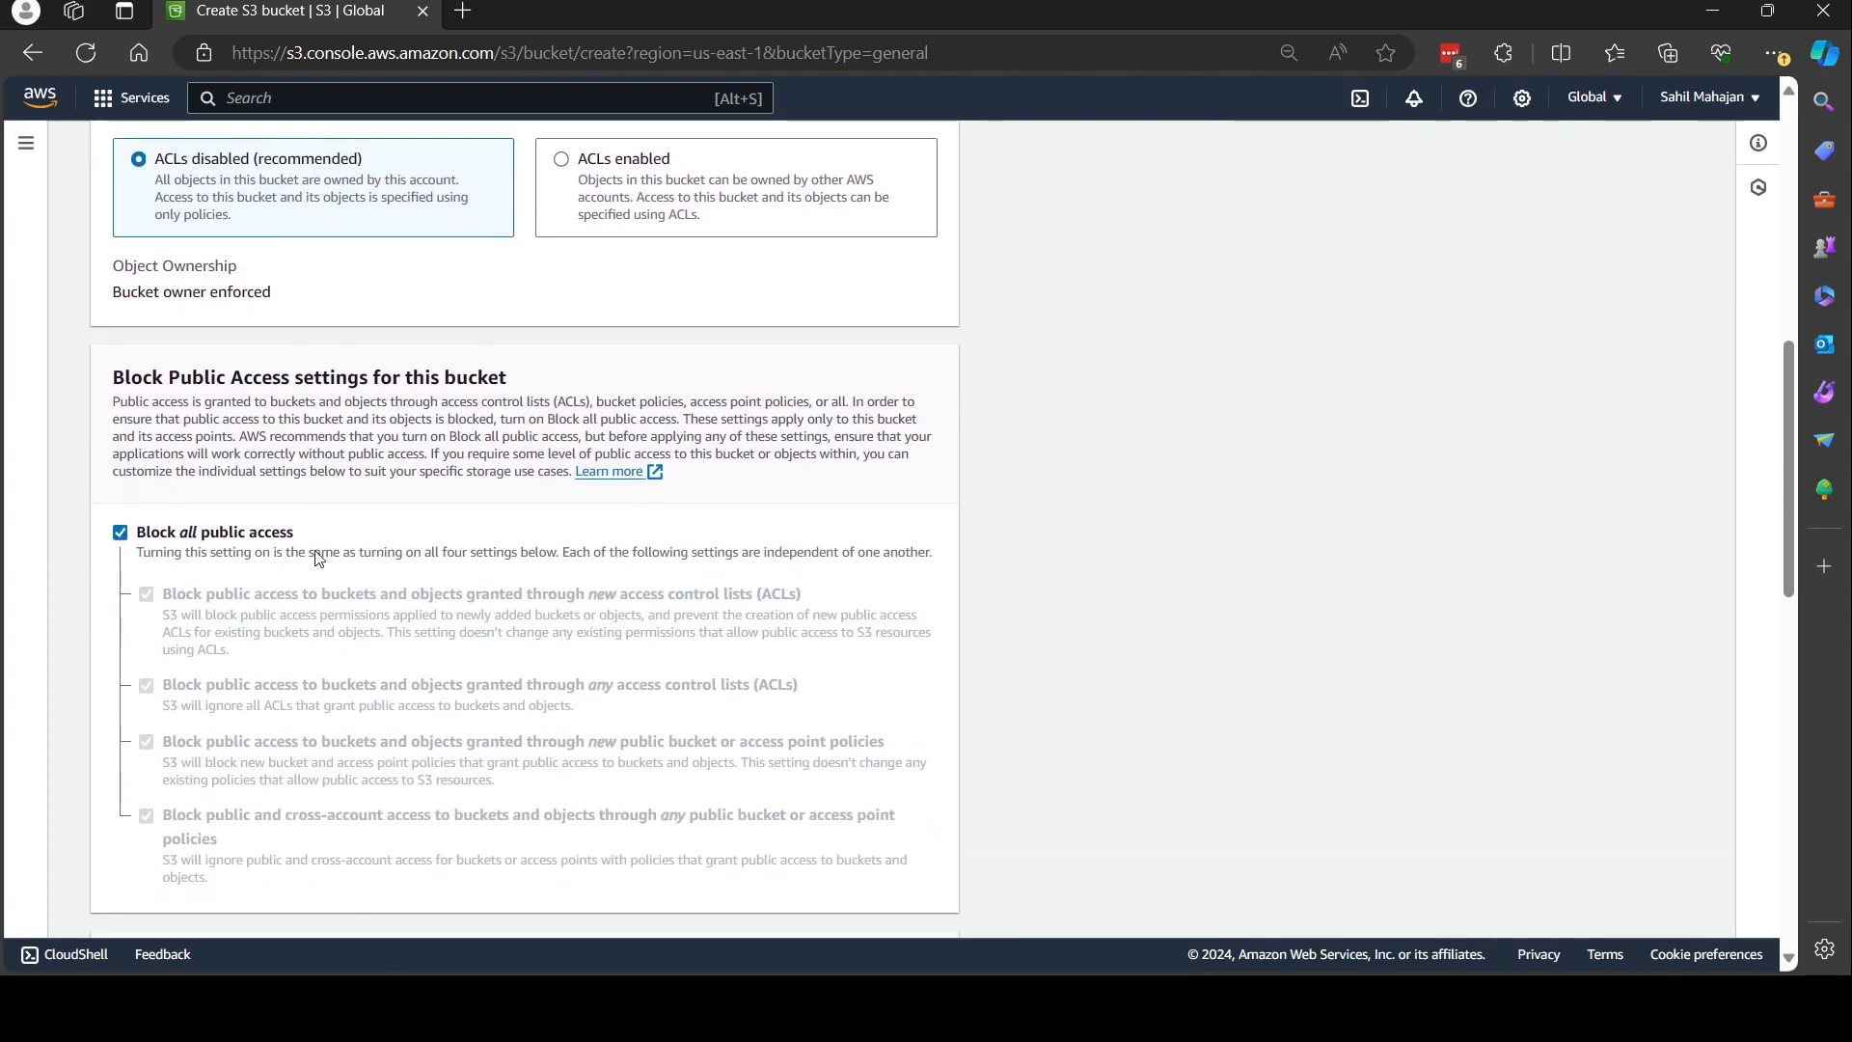
scroll(194, 475, down, 5)
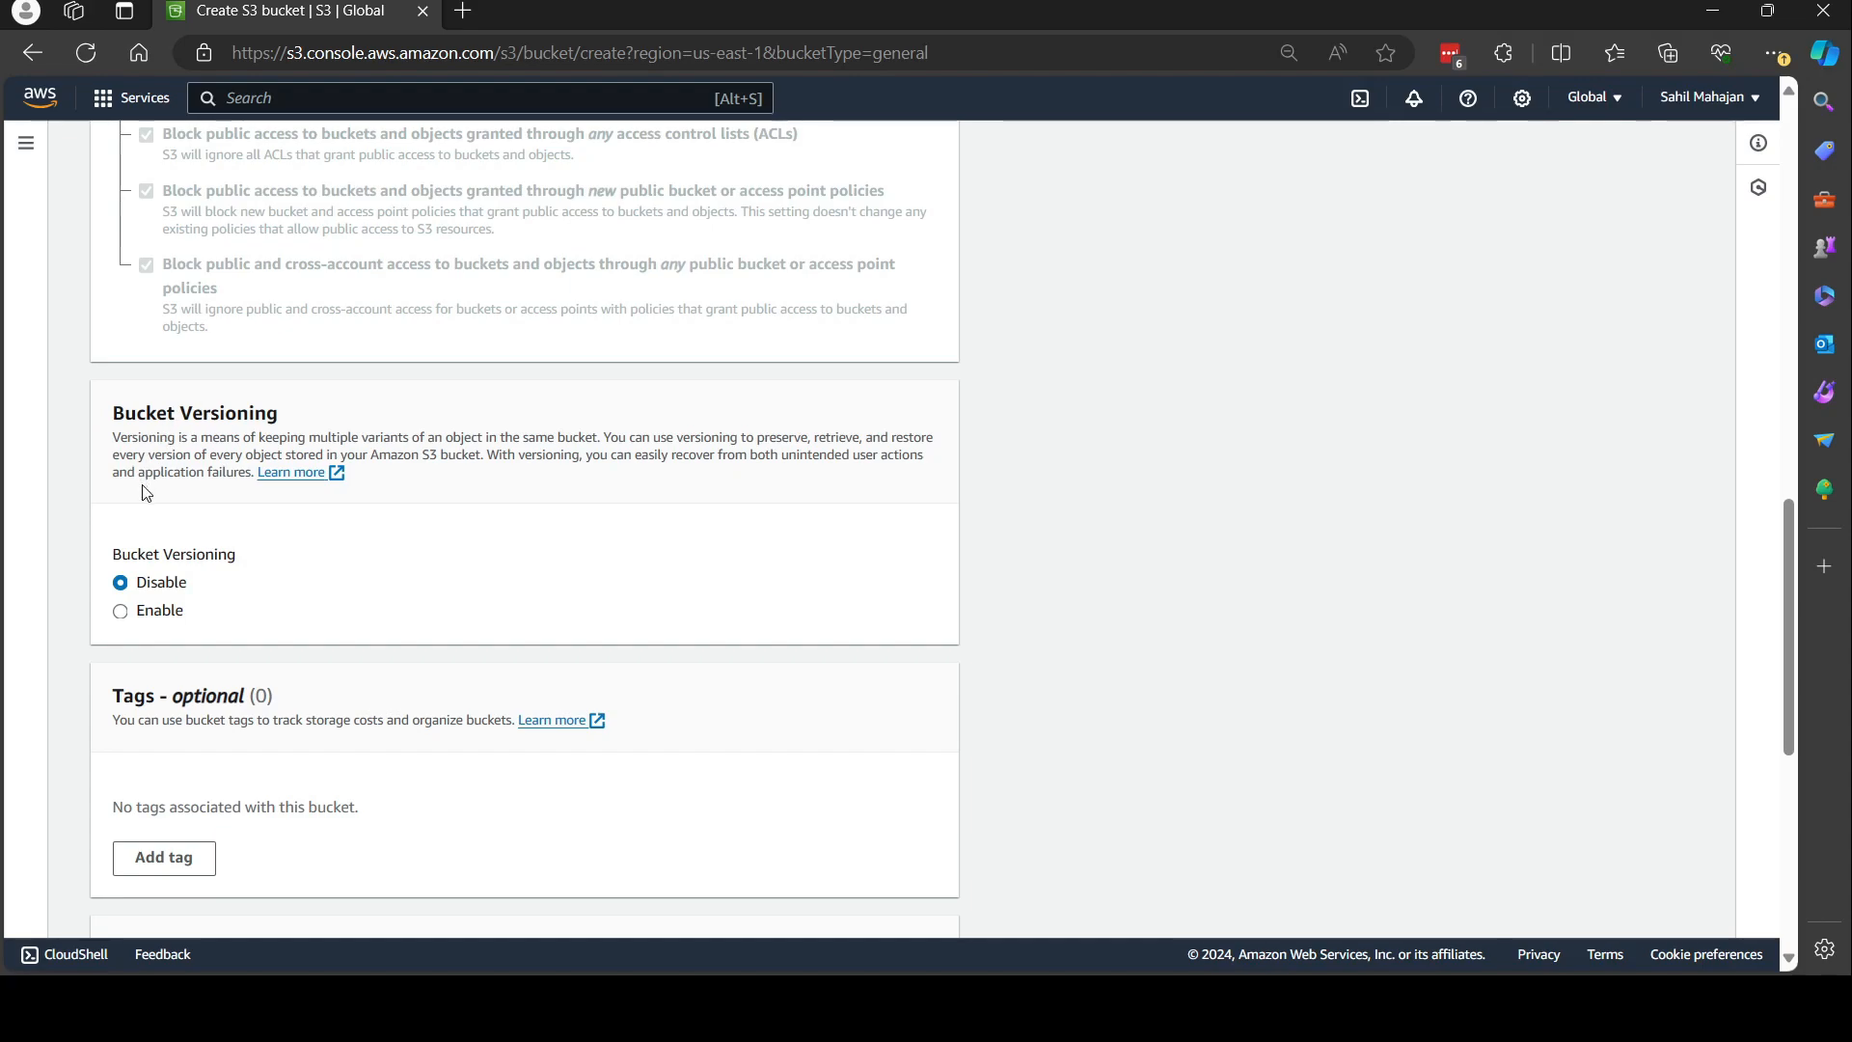
click(124, 613)
Create the bucket with no tags and the default SSE-S3 encryption settings
scroll(351, 613, down, 3)
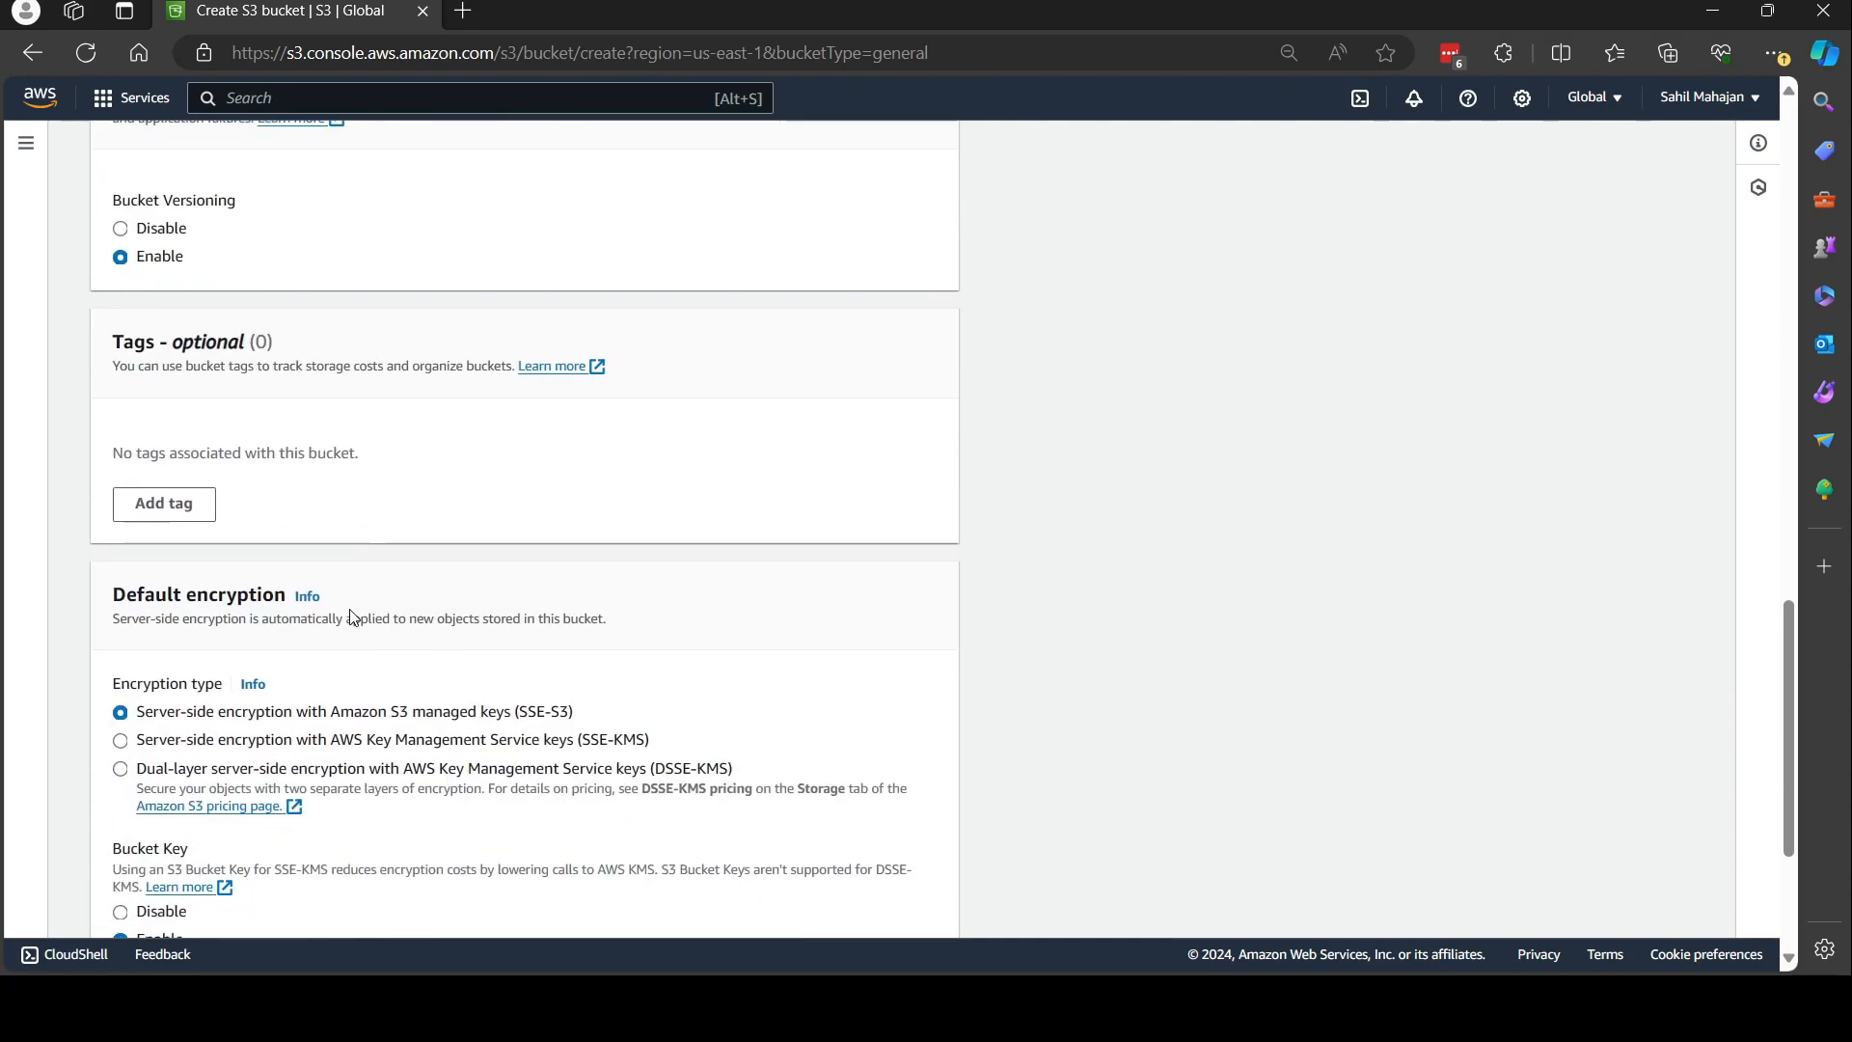
scroll(353, 618, up, 2)
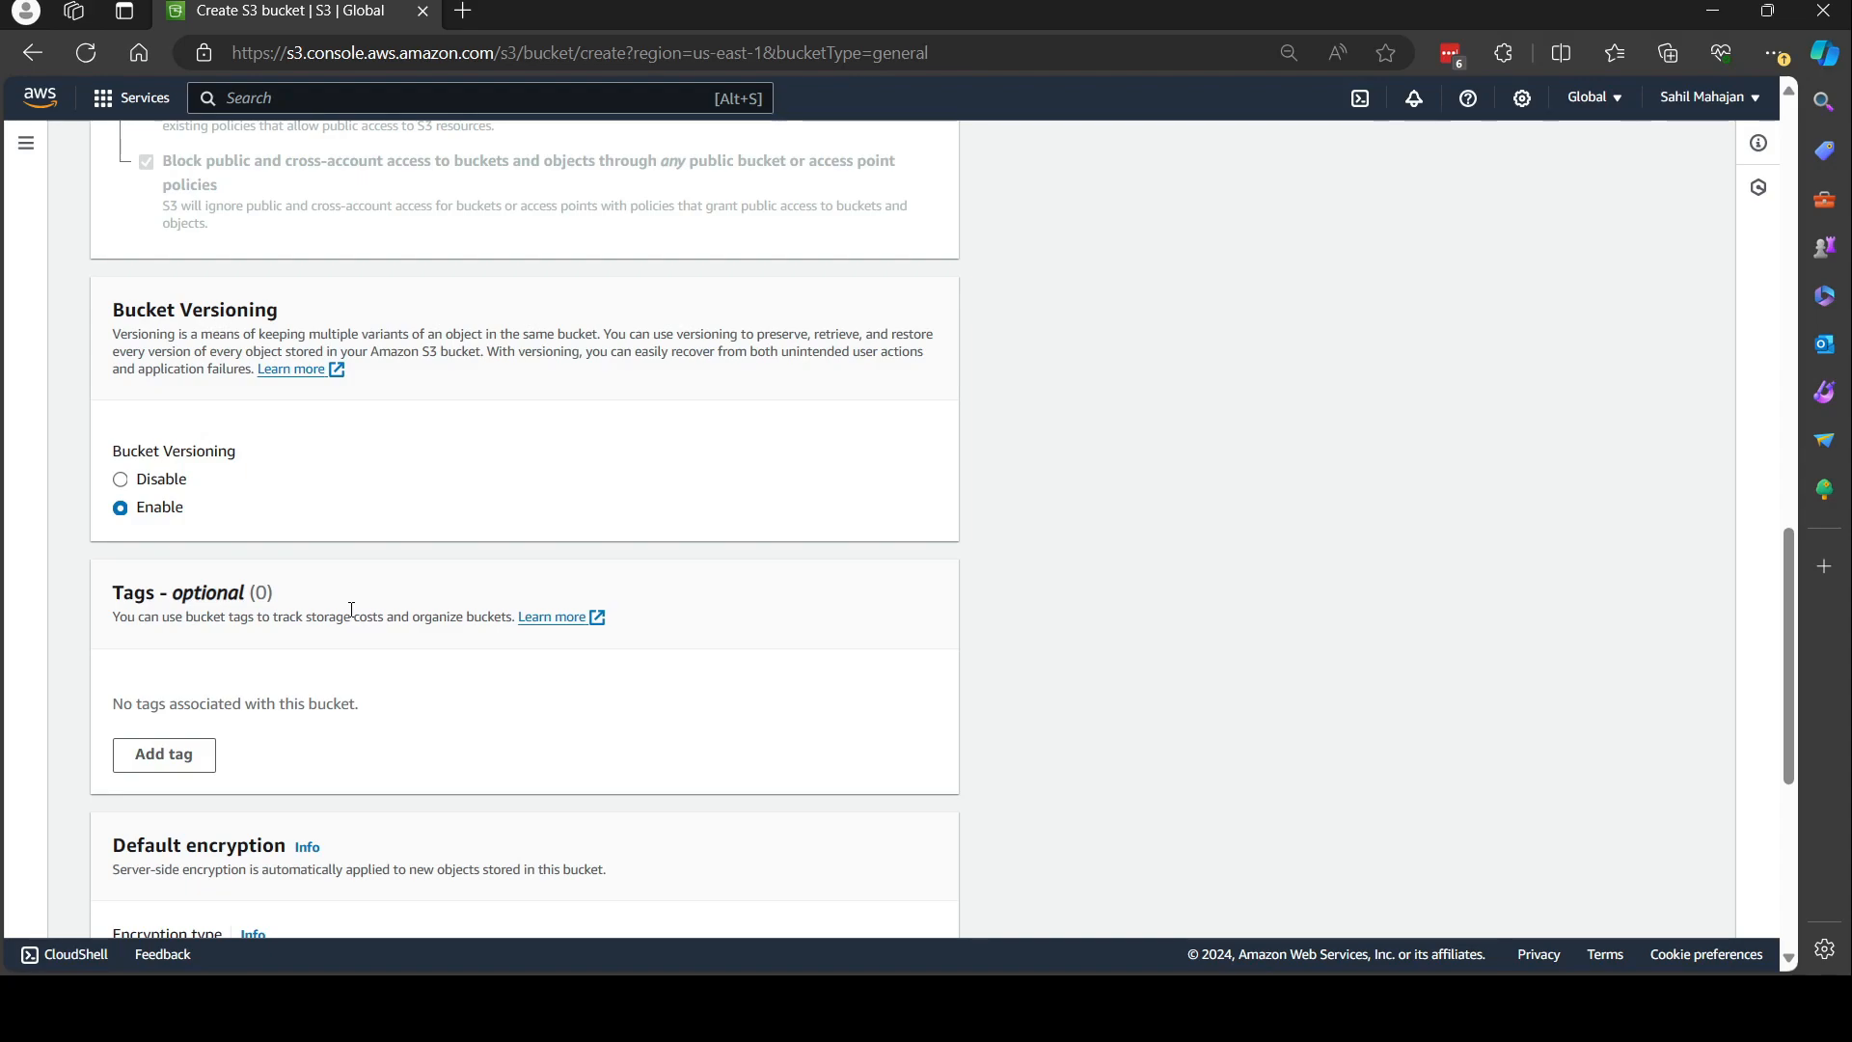
scroll(352, 612, down, 1)
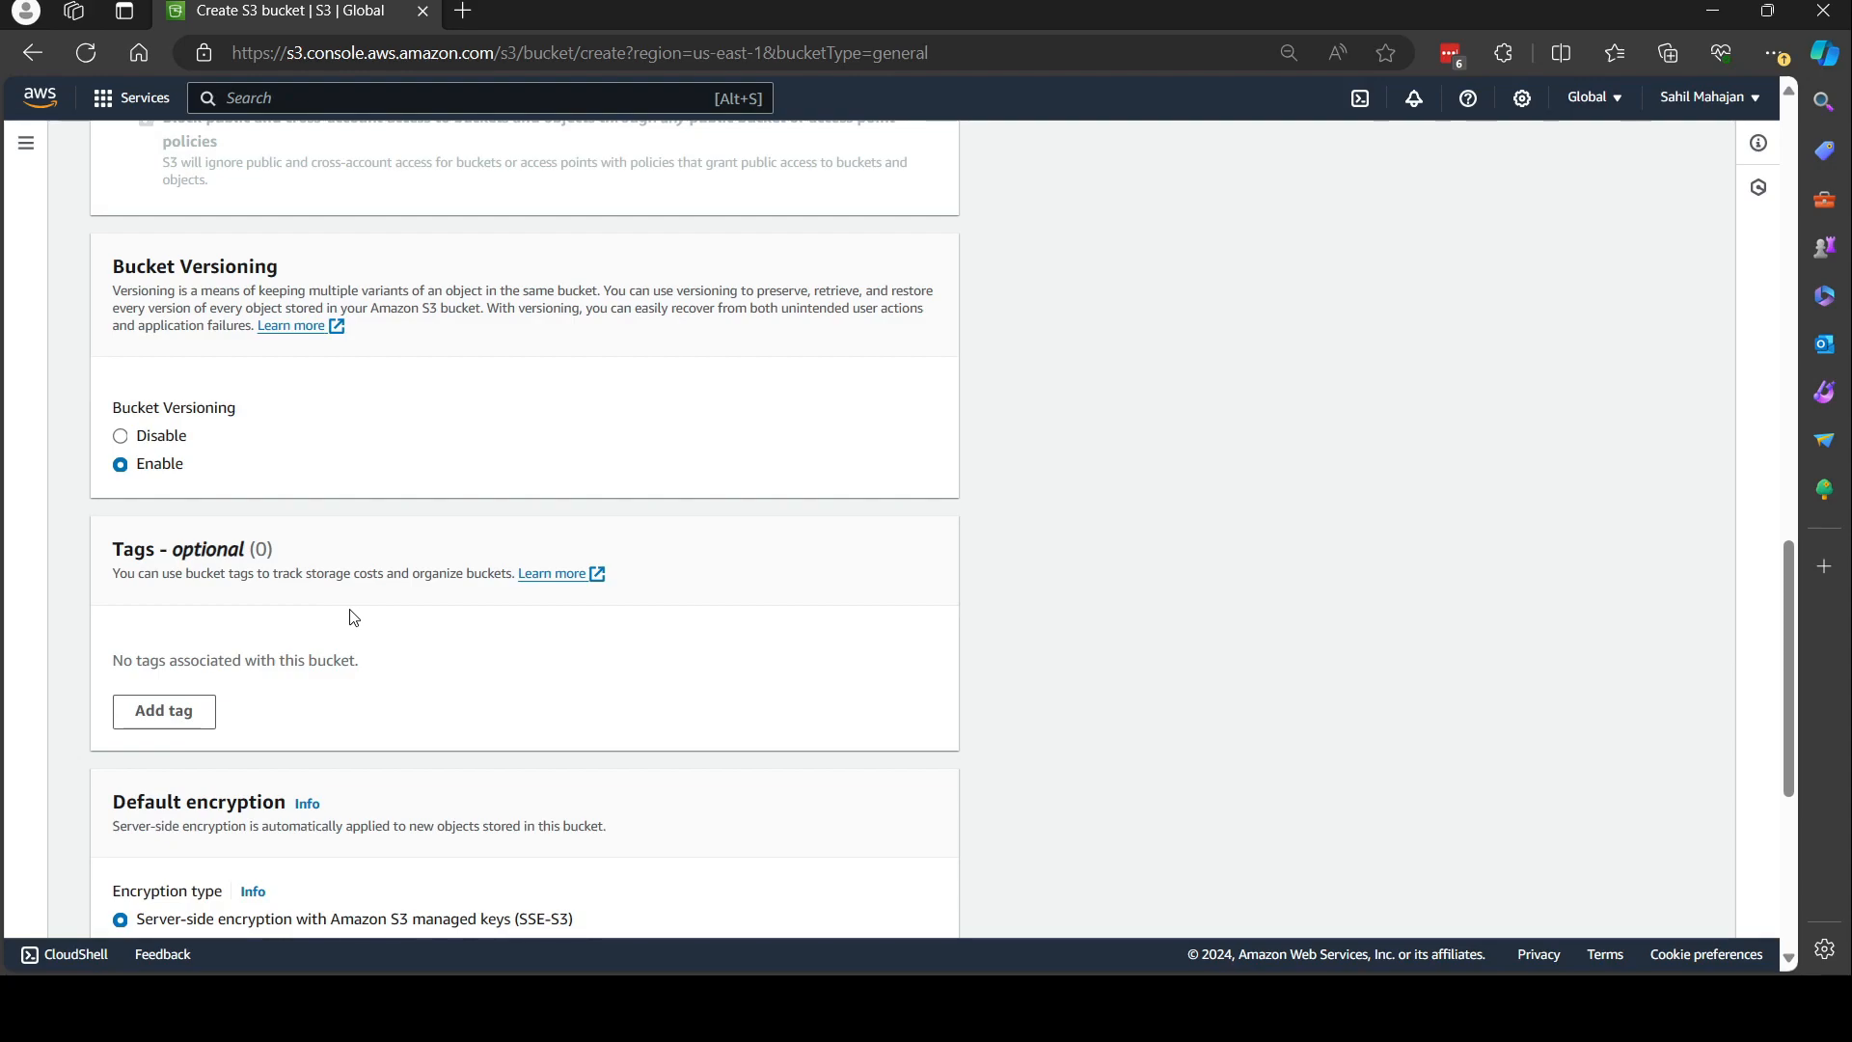
scroll(352, 617, down, 5)
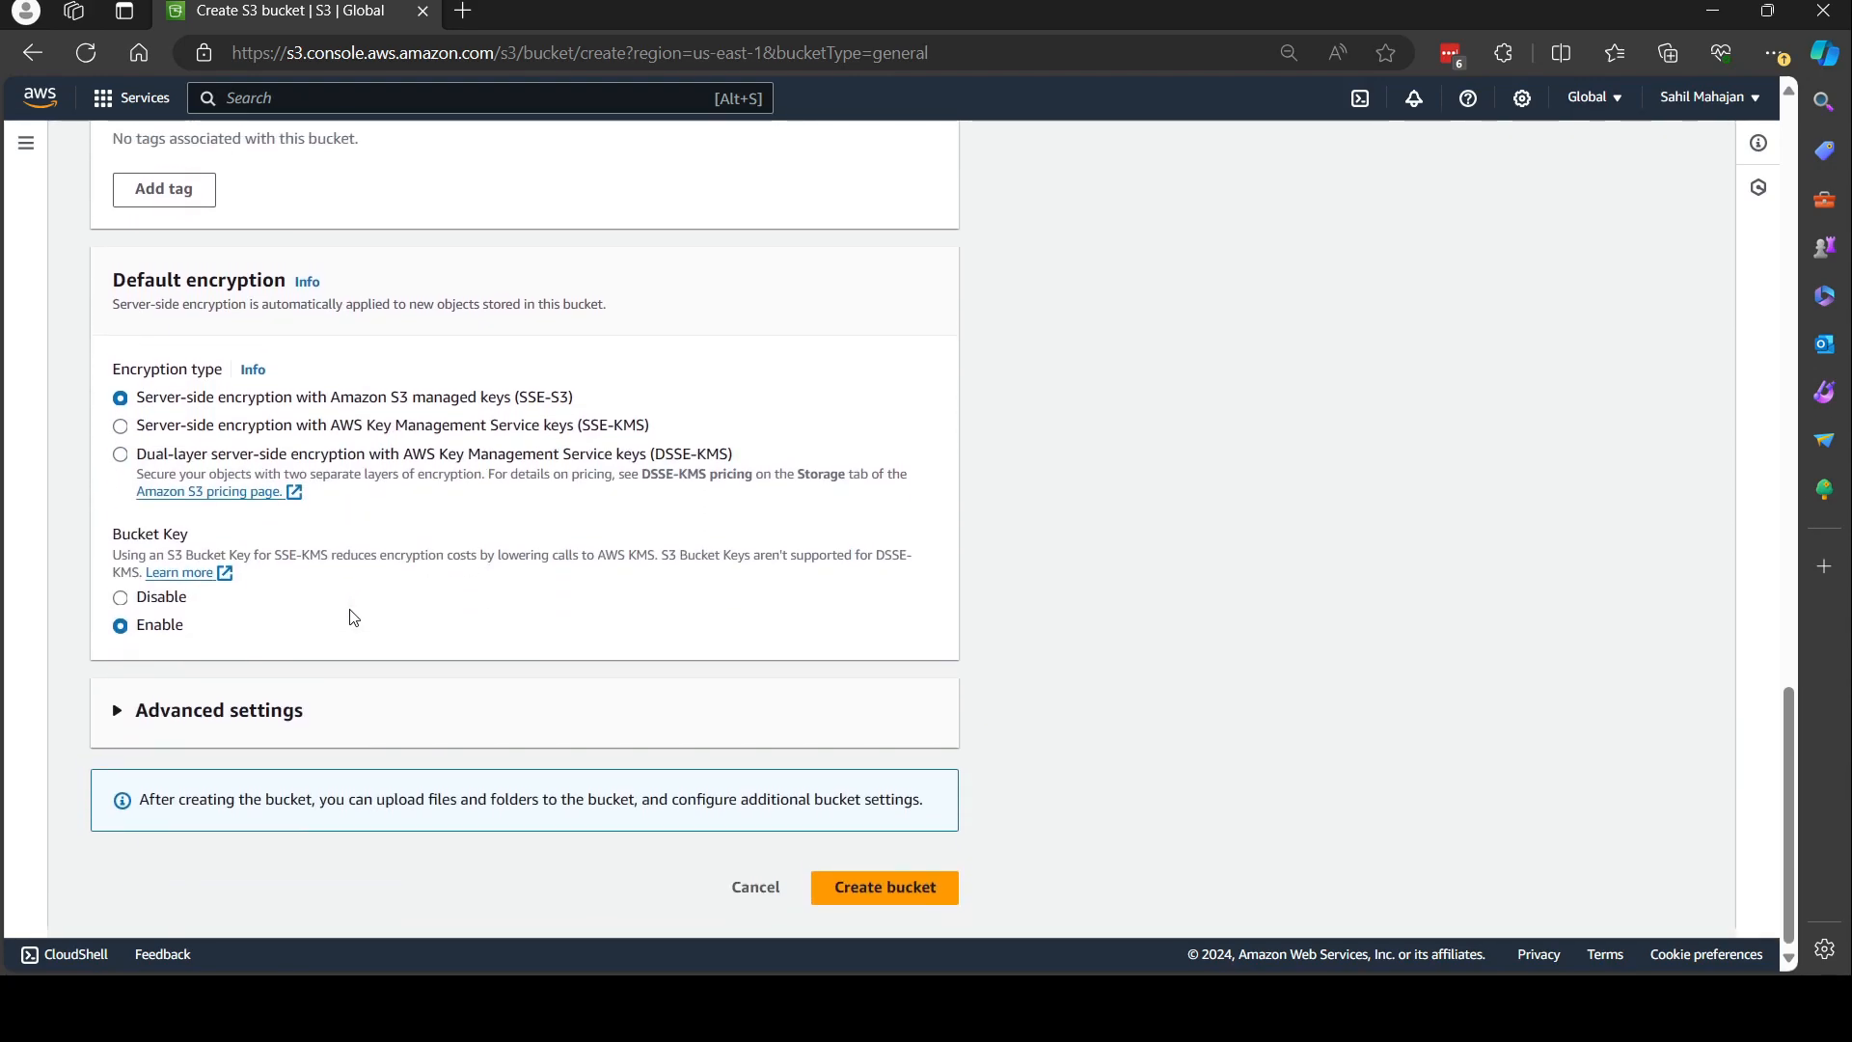
click(882, 901)
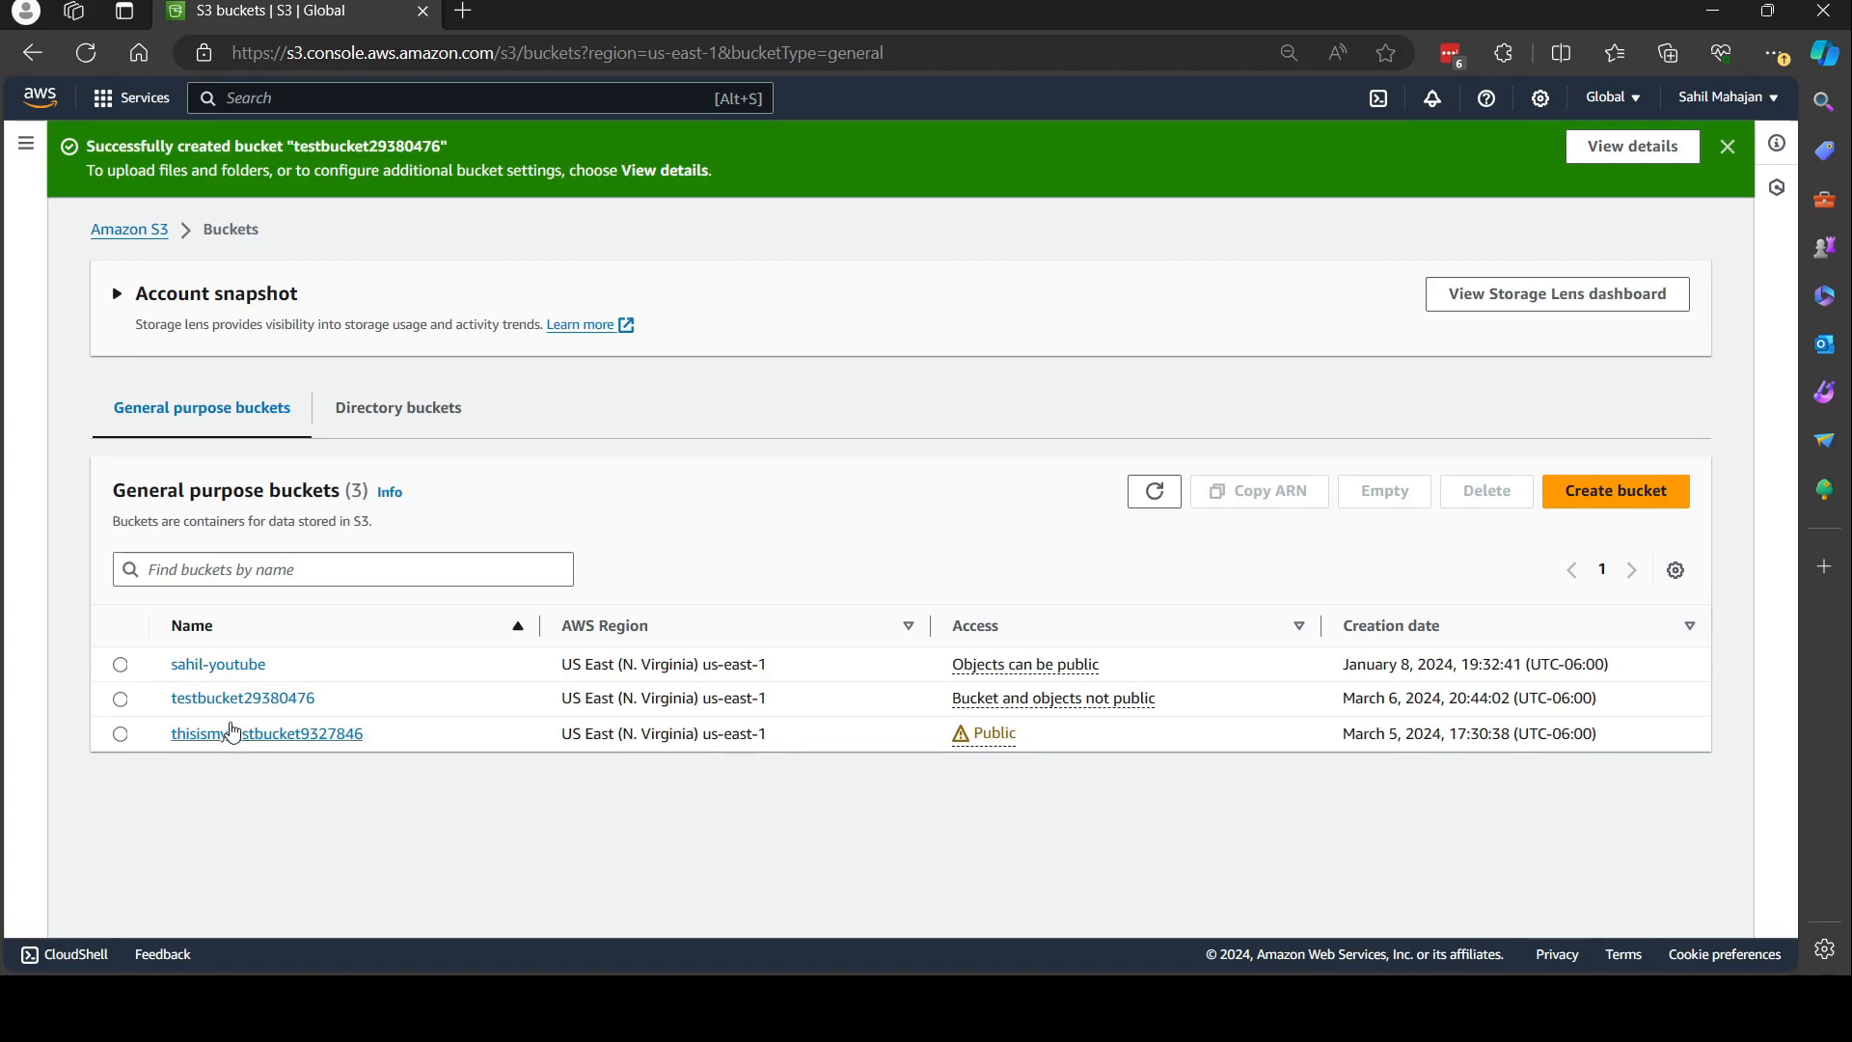
Open testbucket29380476 and check the Bucket Versioning and MFA delete settings in its properties
click(210, 698)
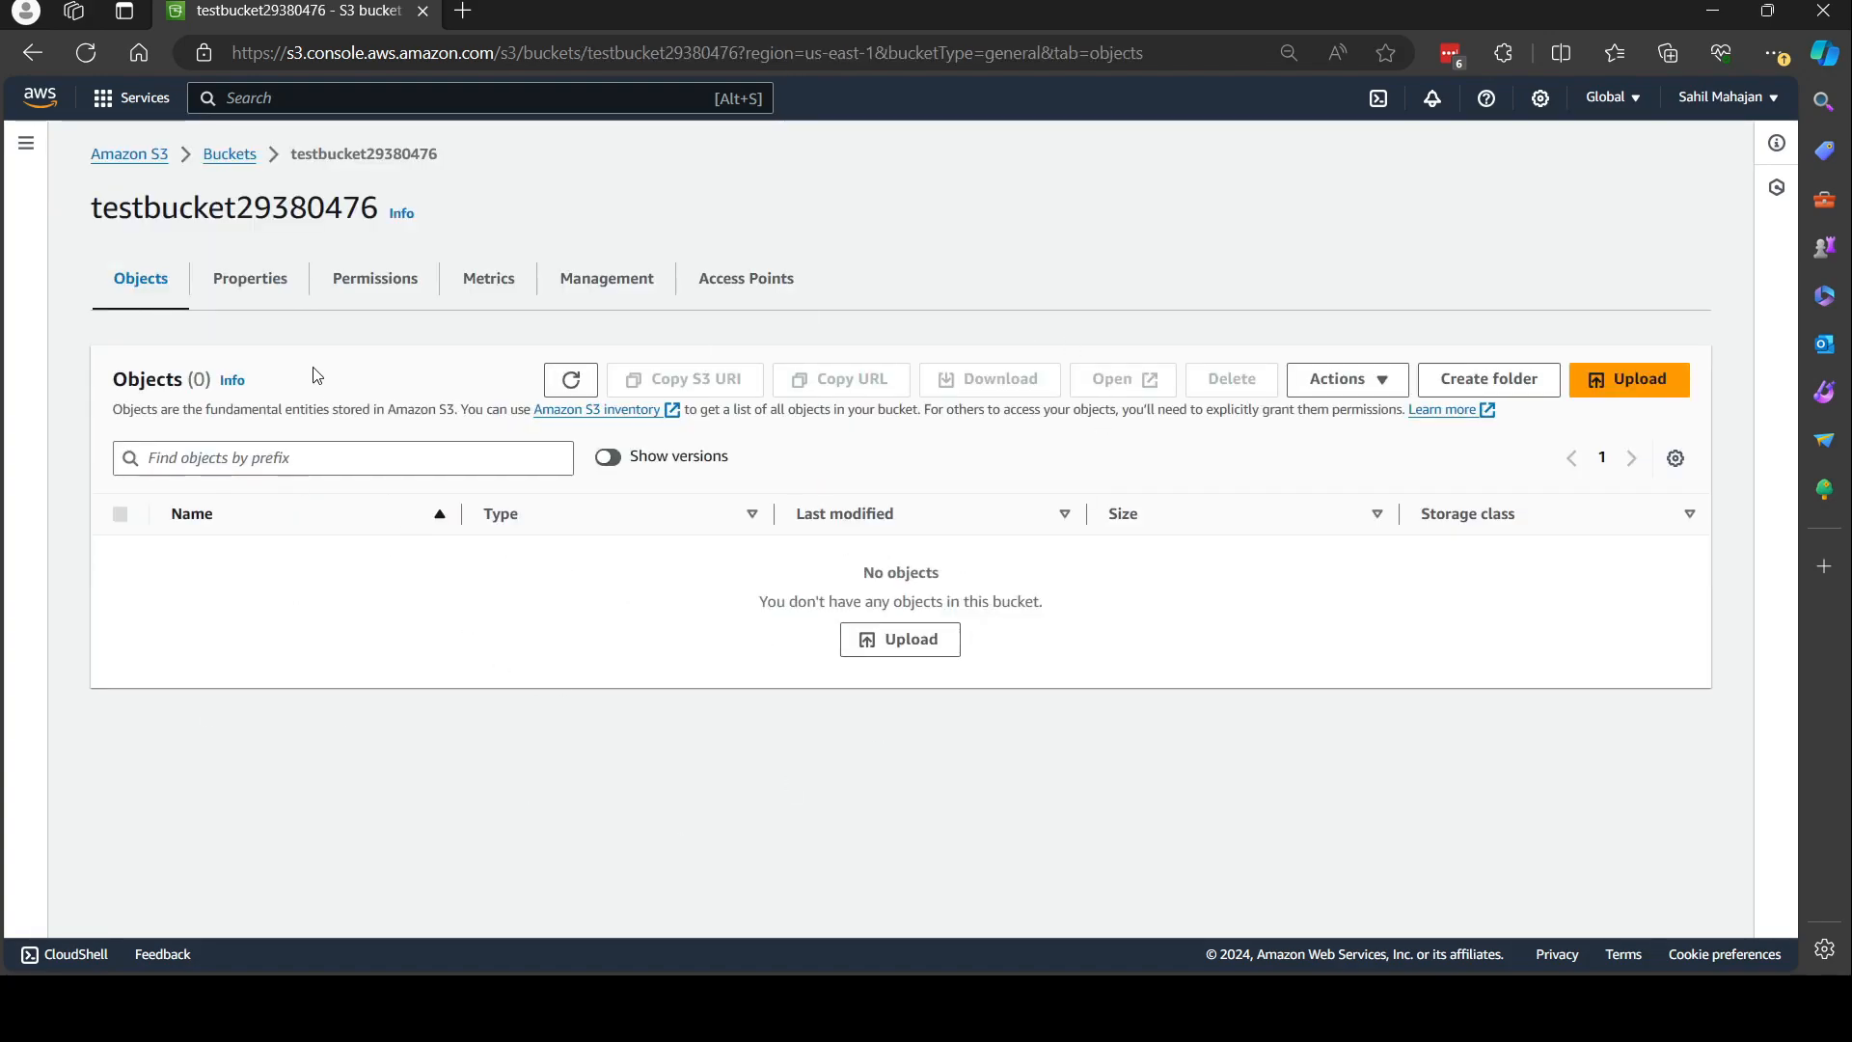
click(277, 289)
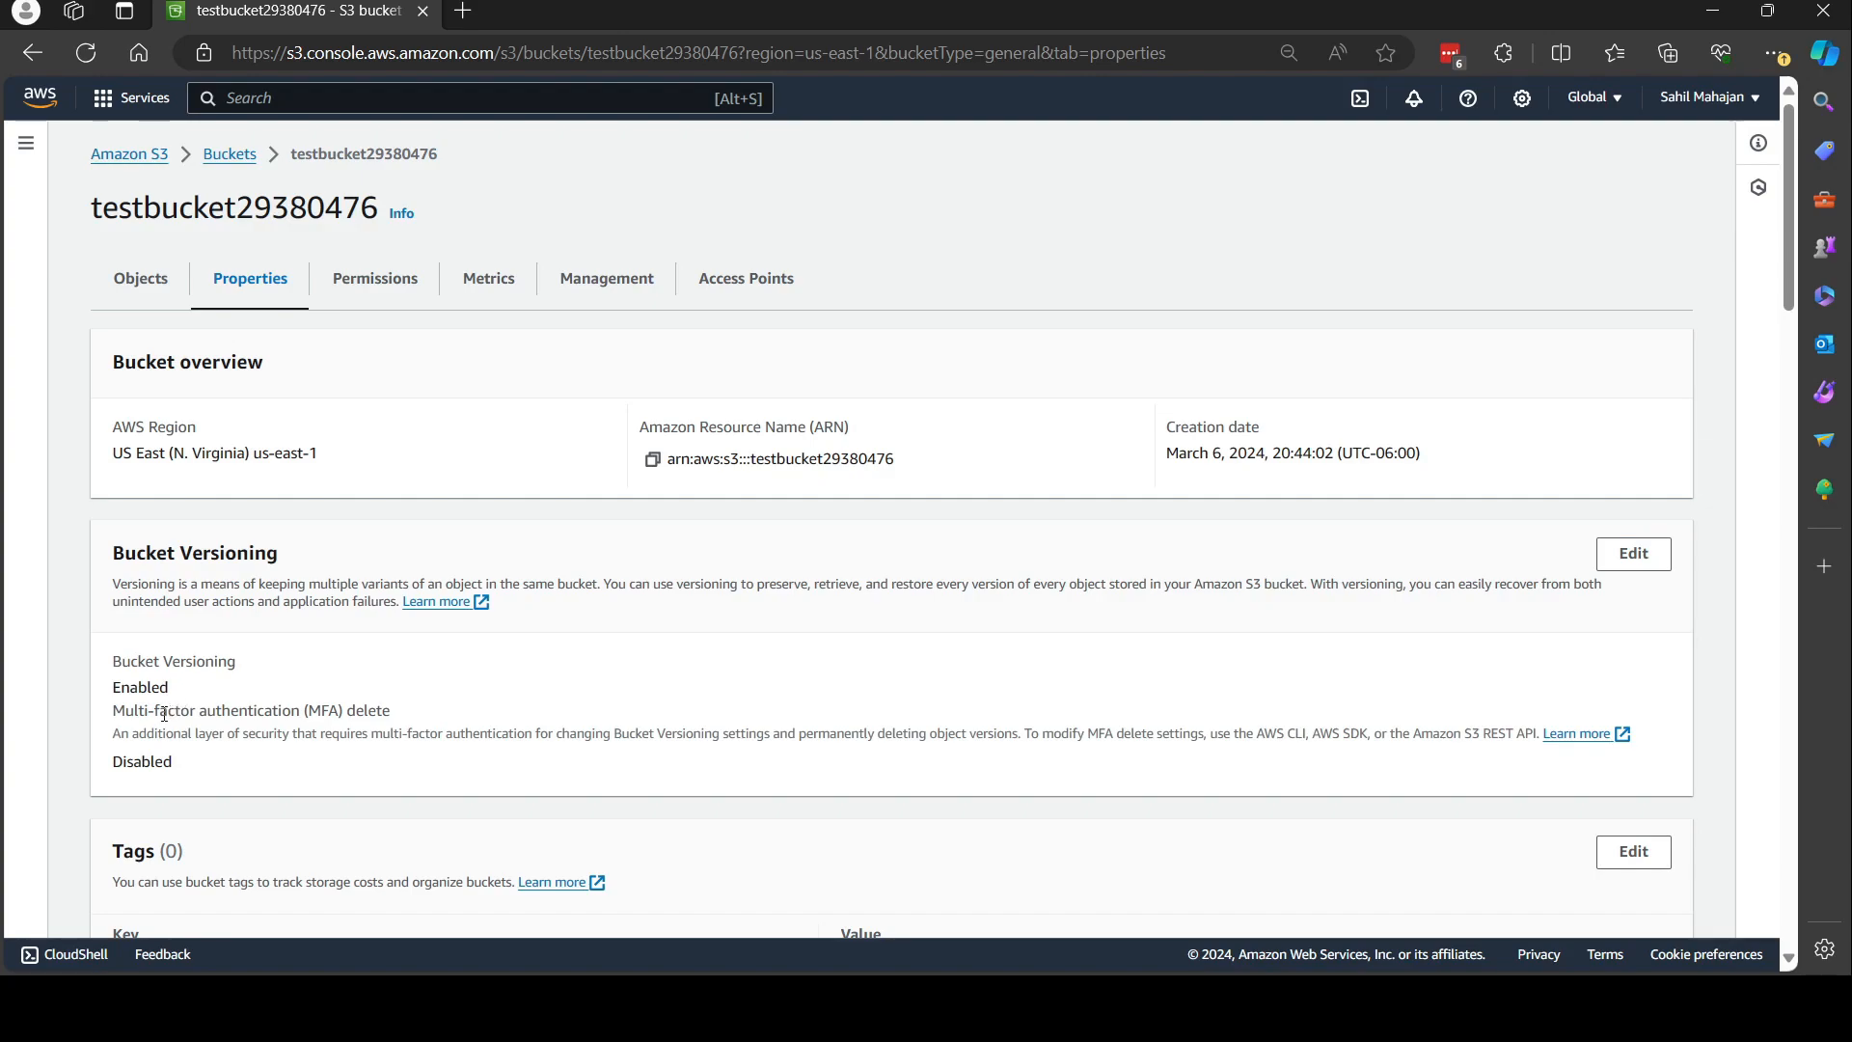
drag(157, 718, 381, 714)
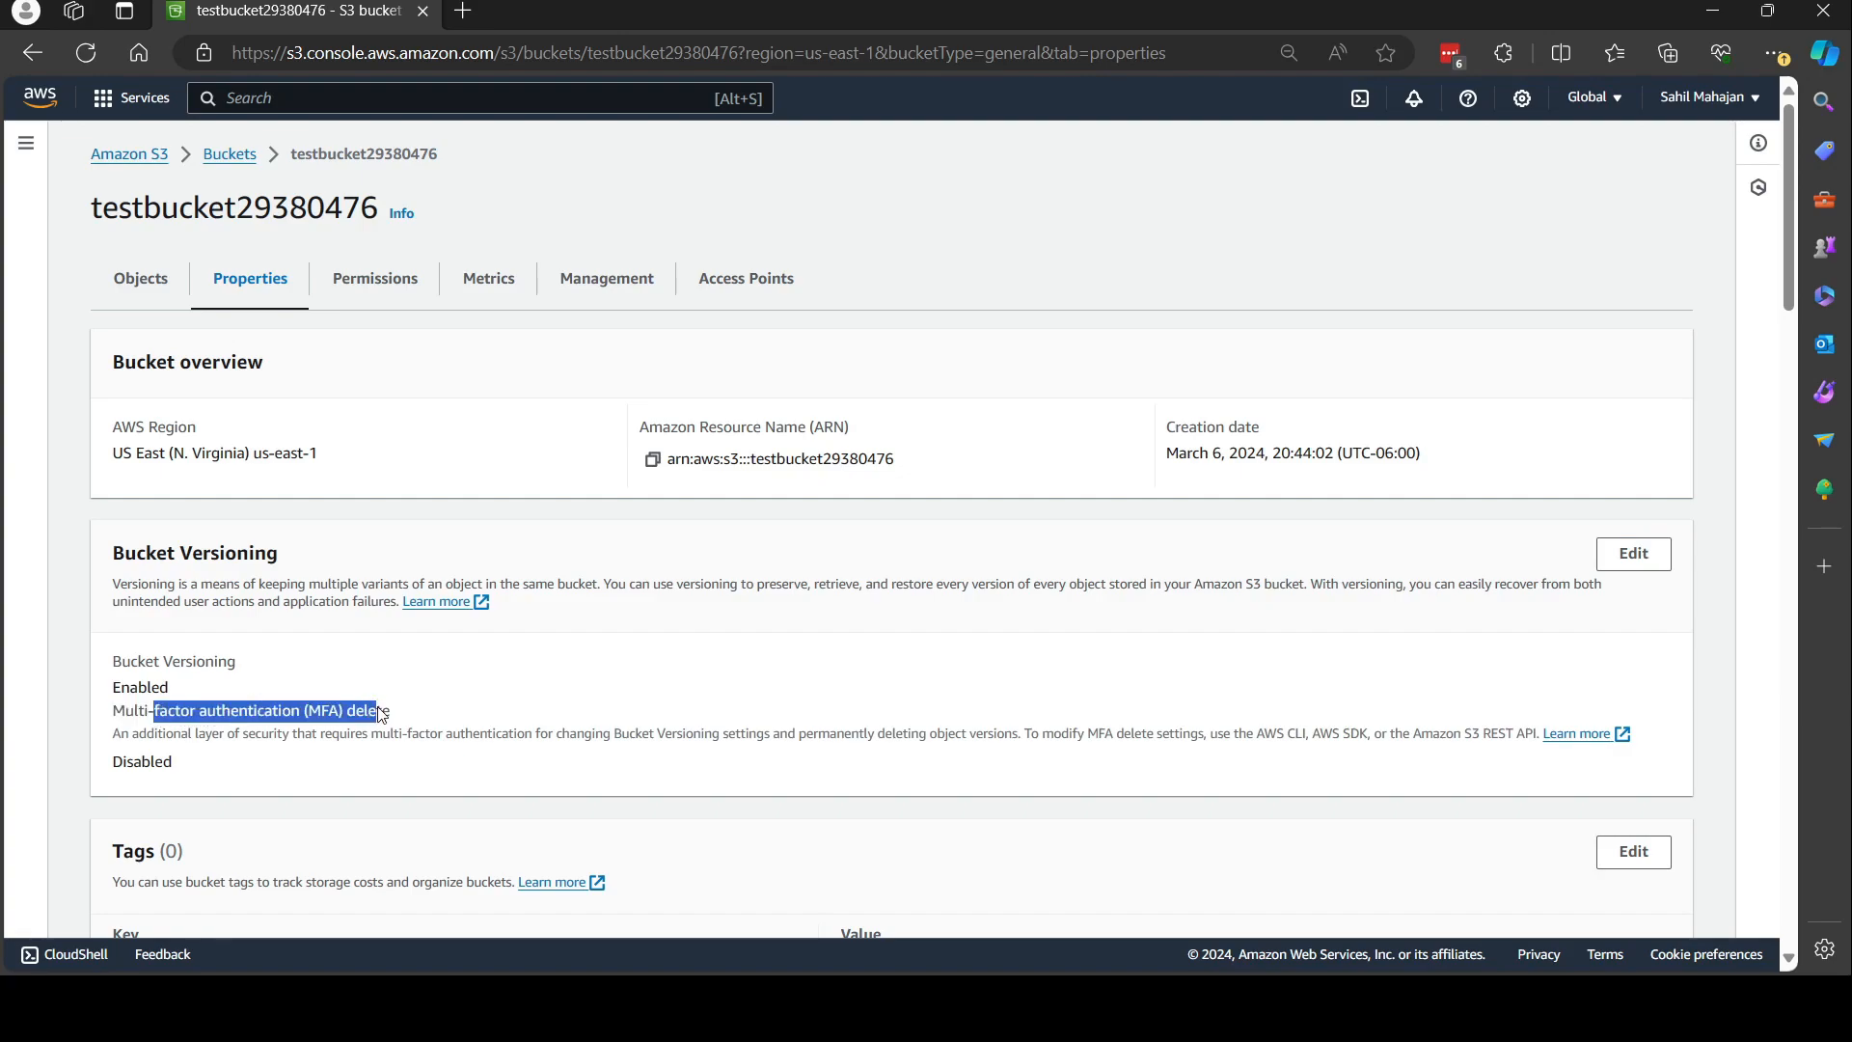
click(98, 720)
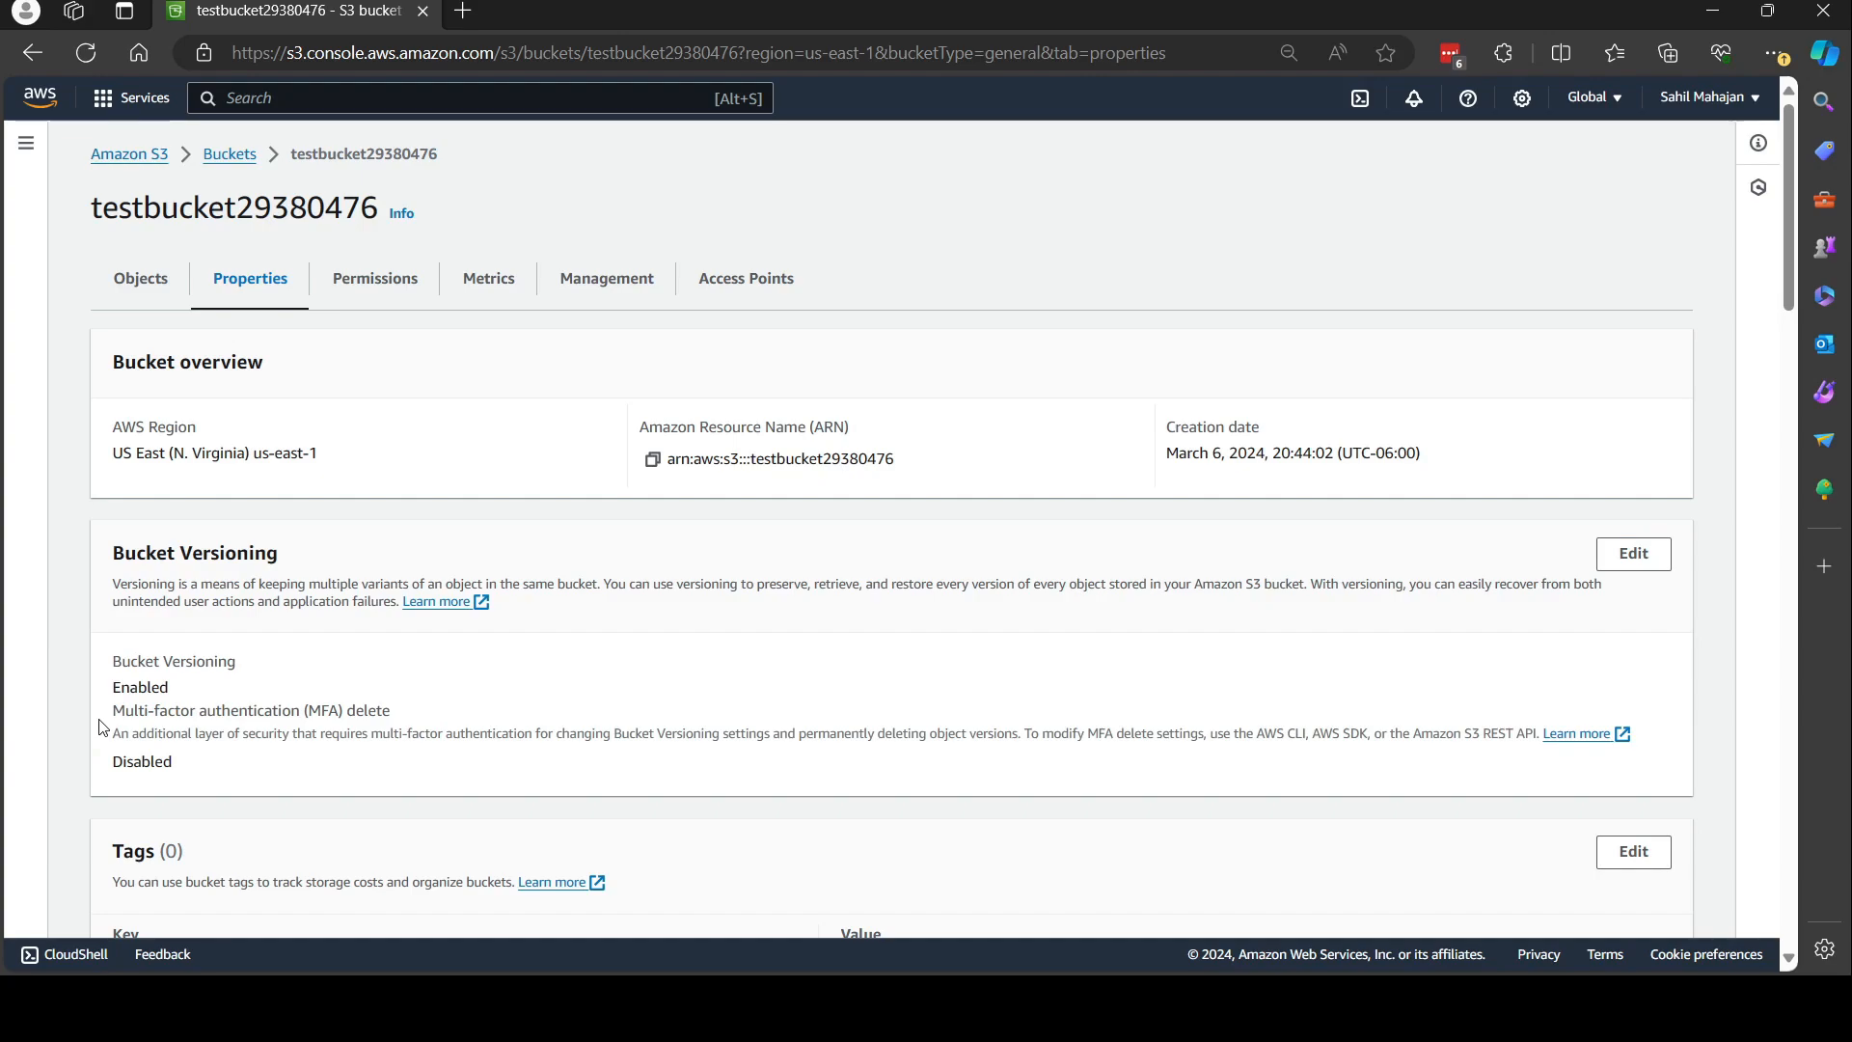
Upload the local file Test.txt to testbucket29380476 and return to the bucket's object list
click(133, 285)
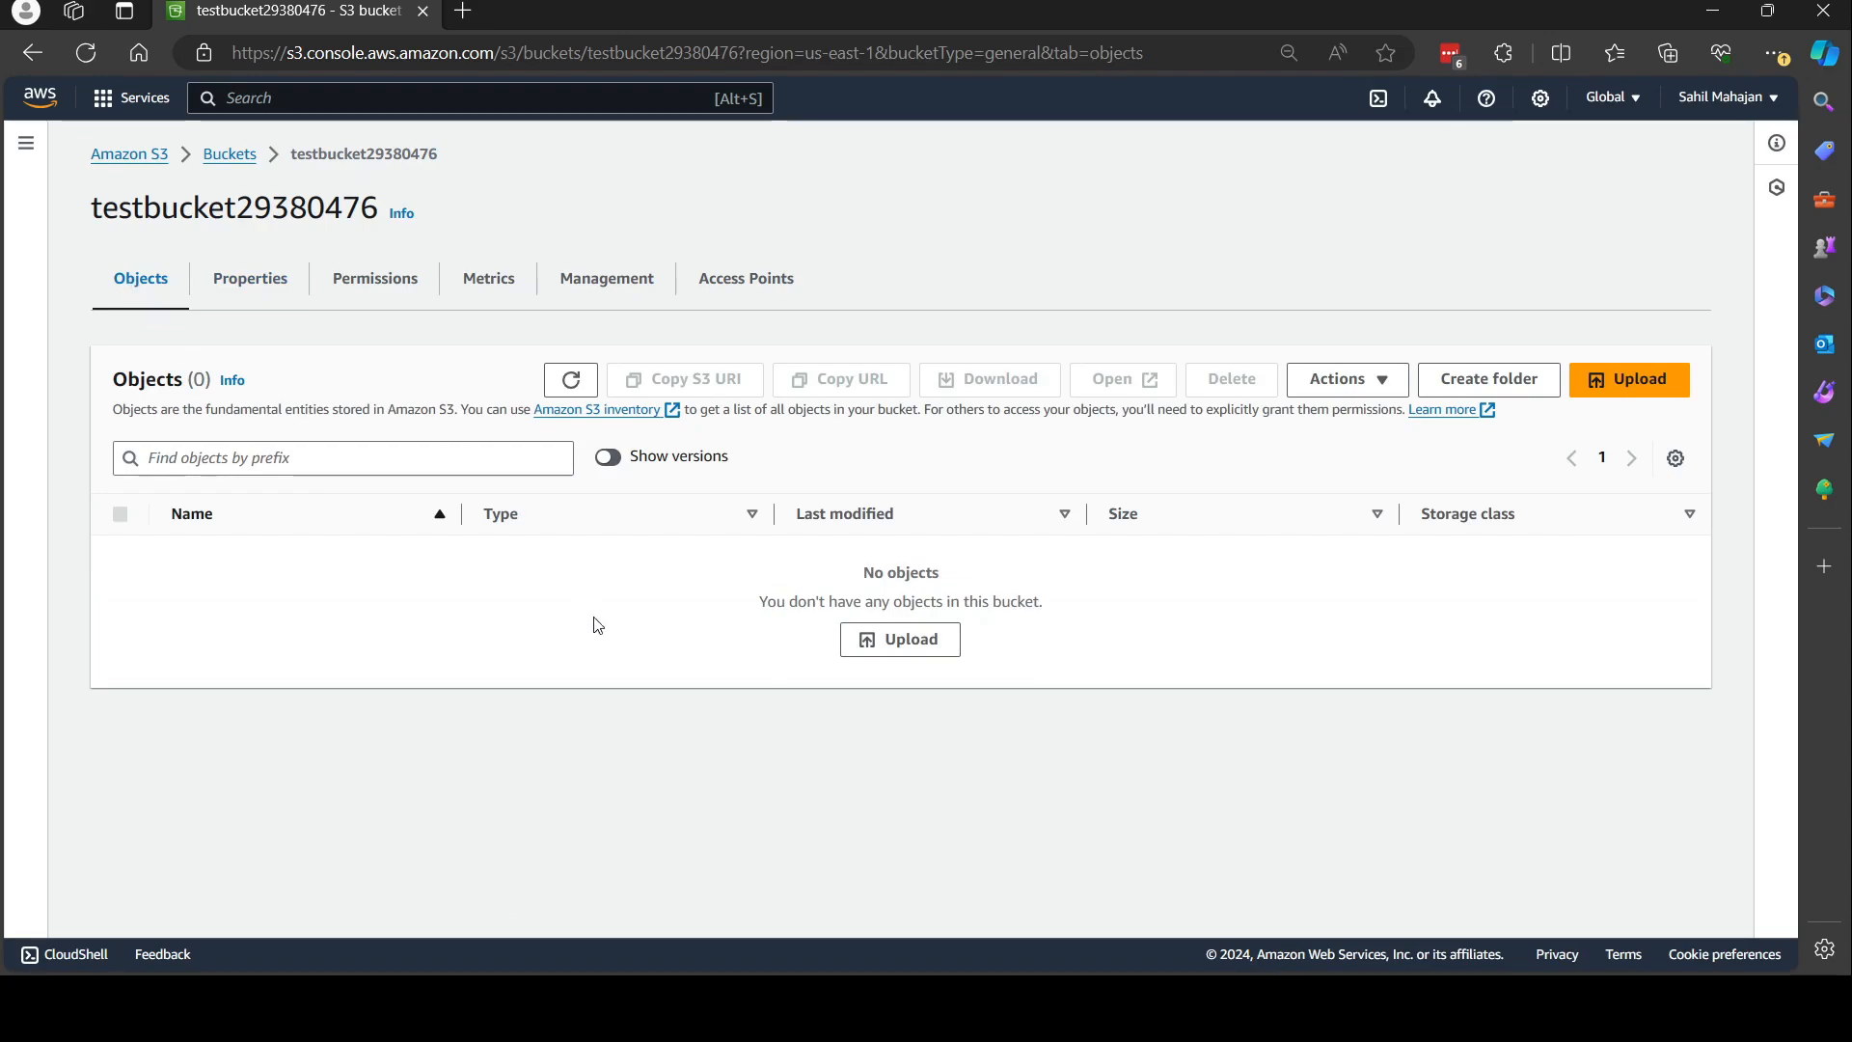
click(1643, 391)
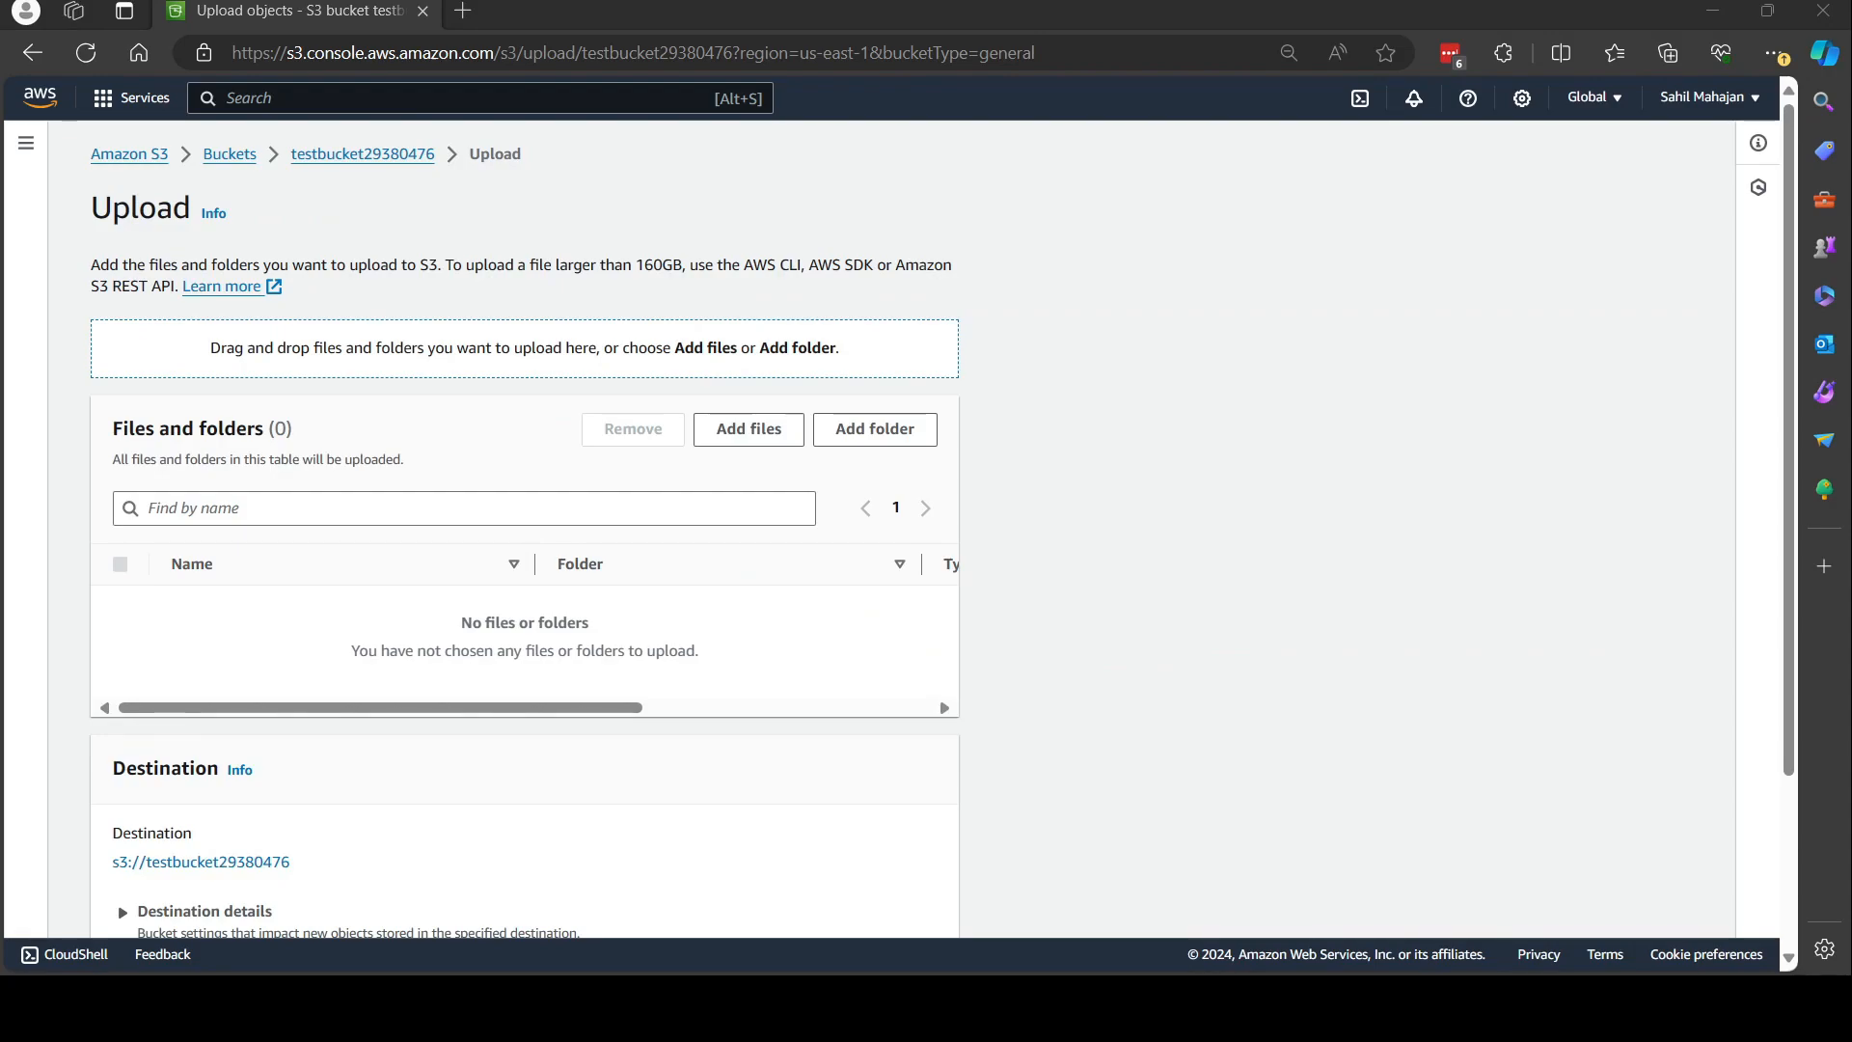
drag(1254, 540, 891, 521)
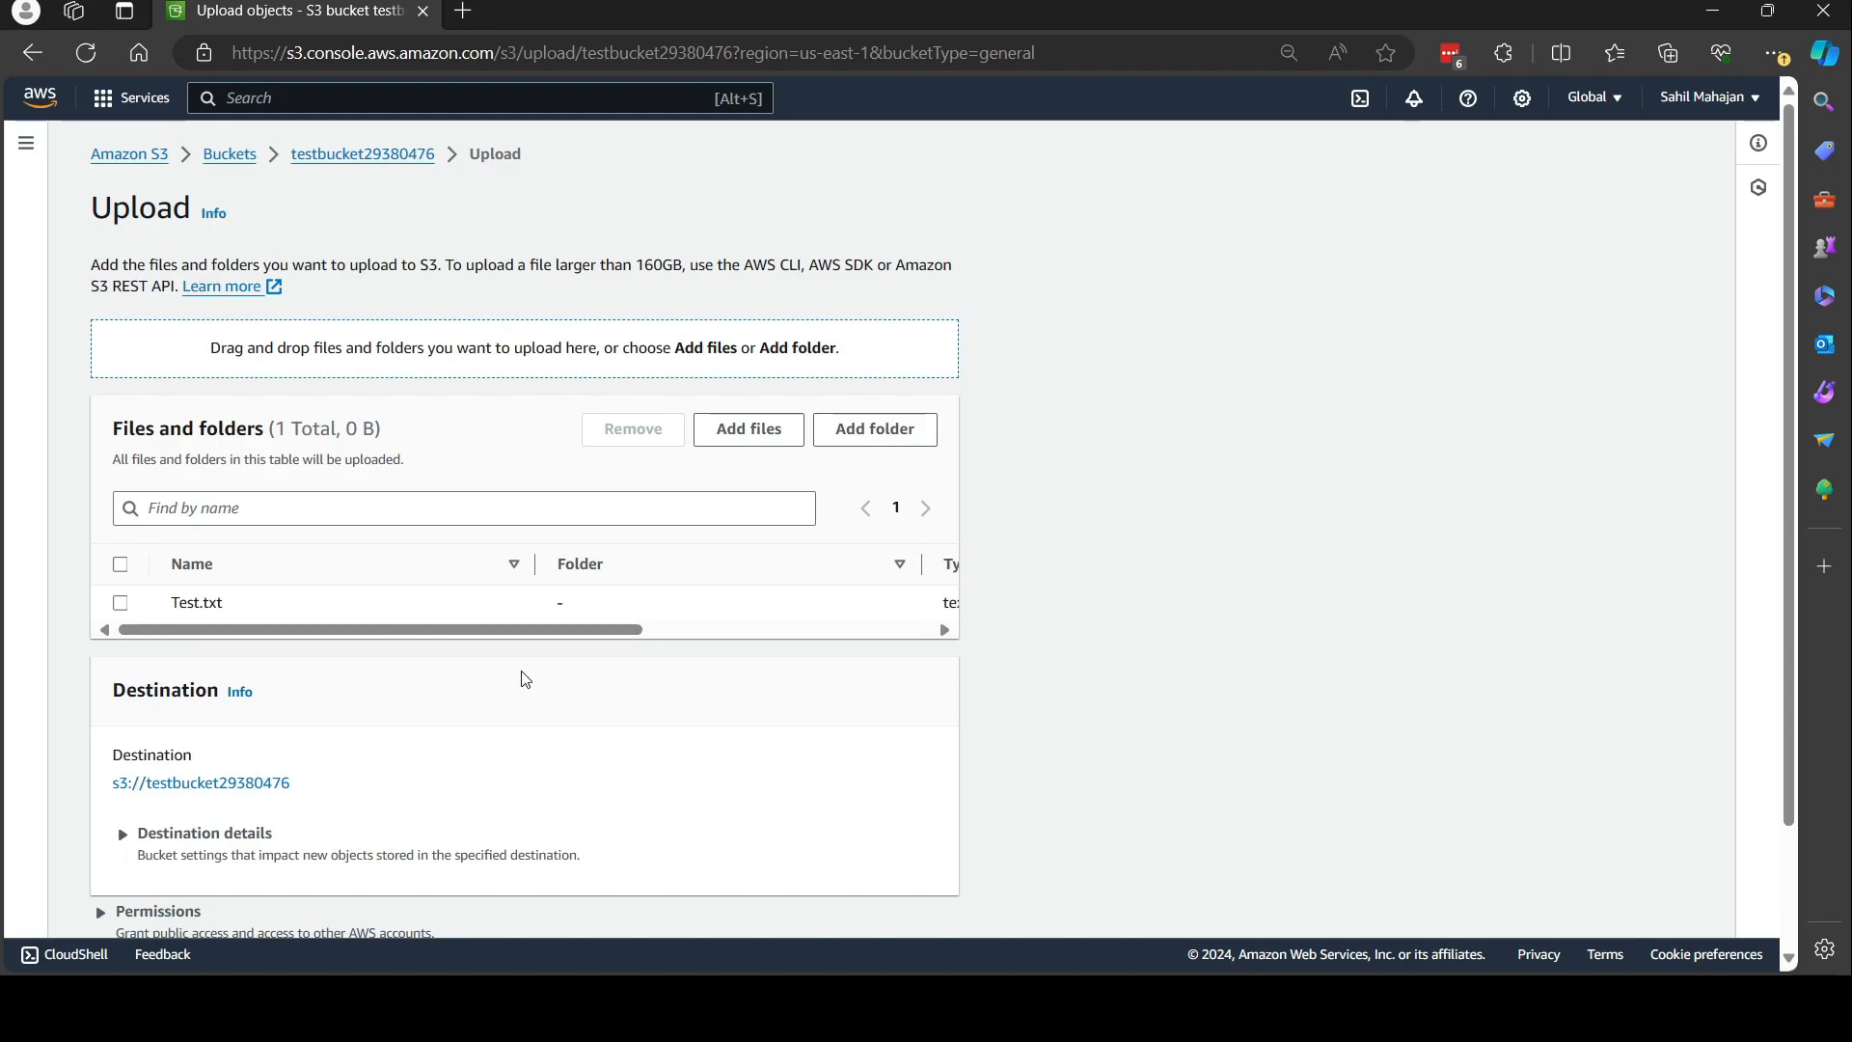
scroll(523, 679, down, 3)
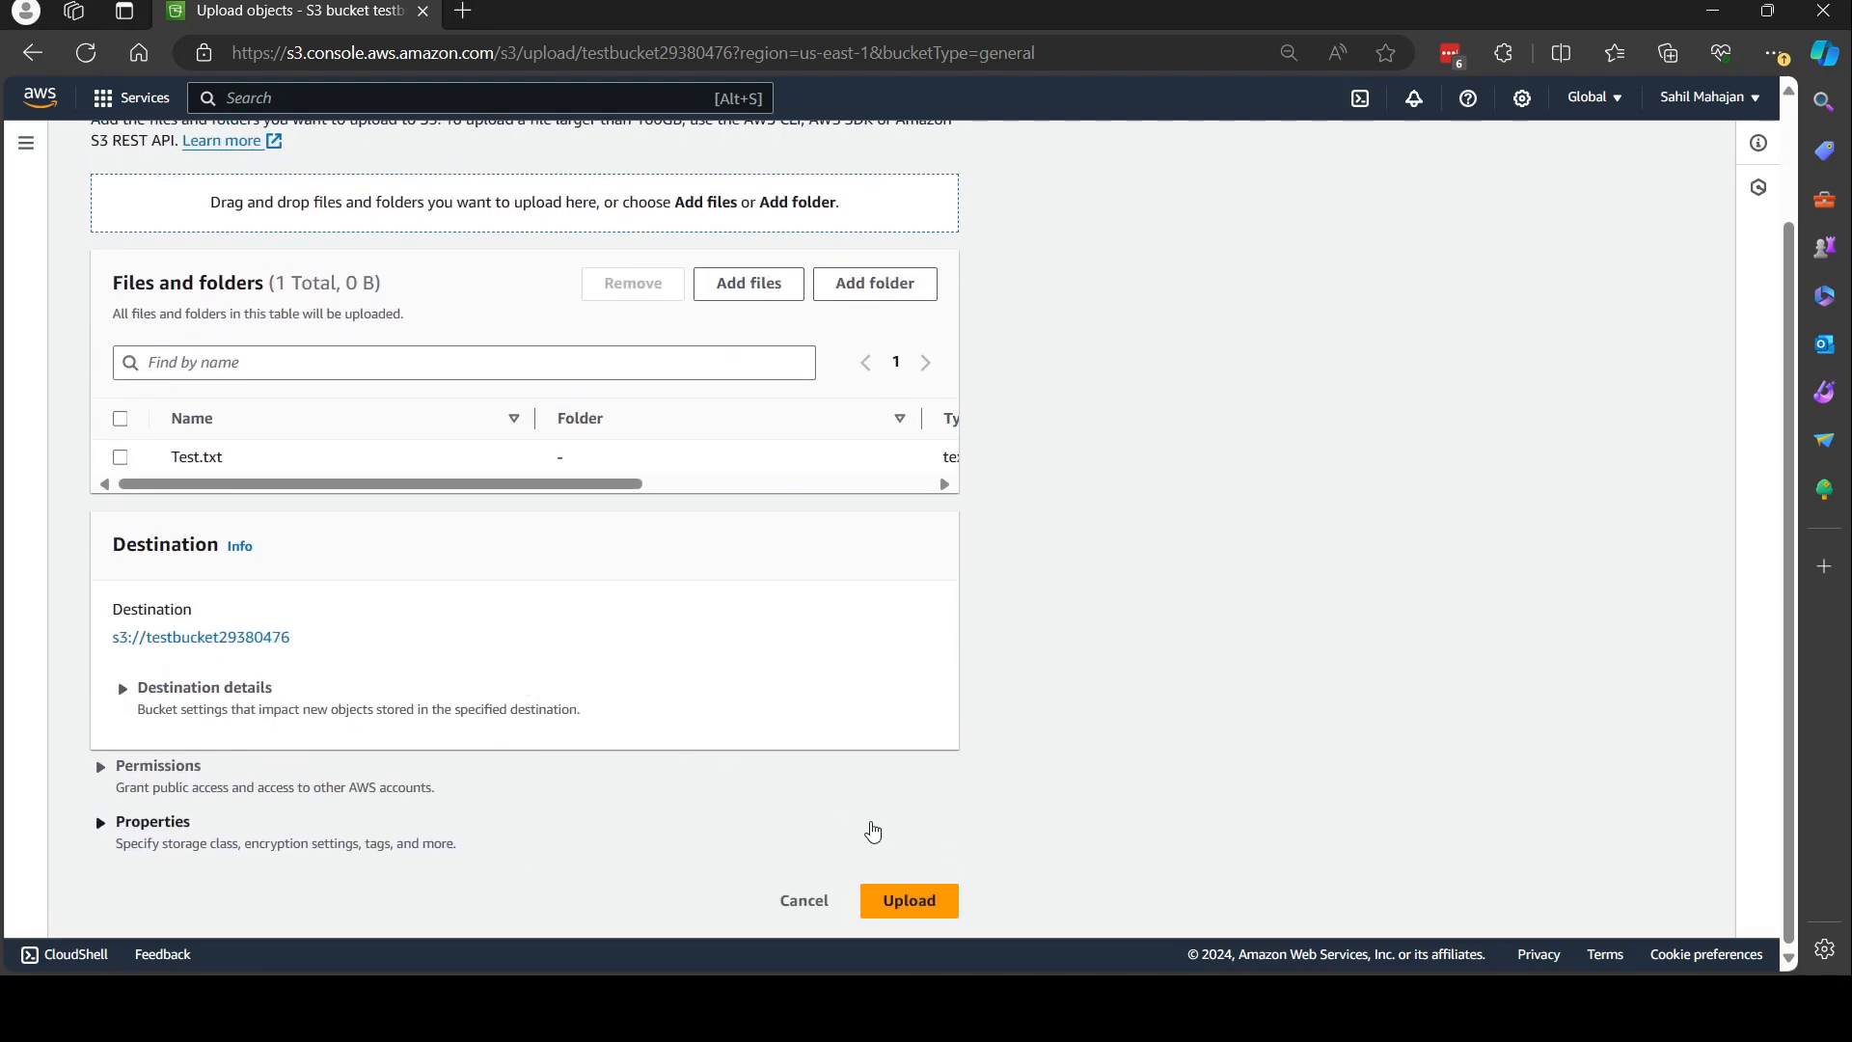
click(930, 901)
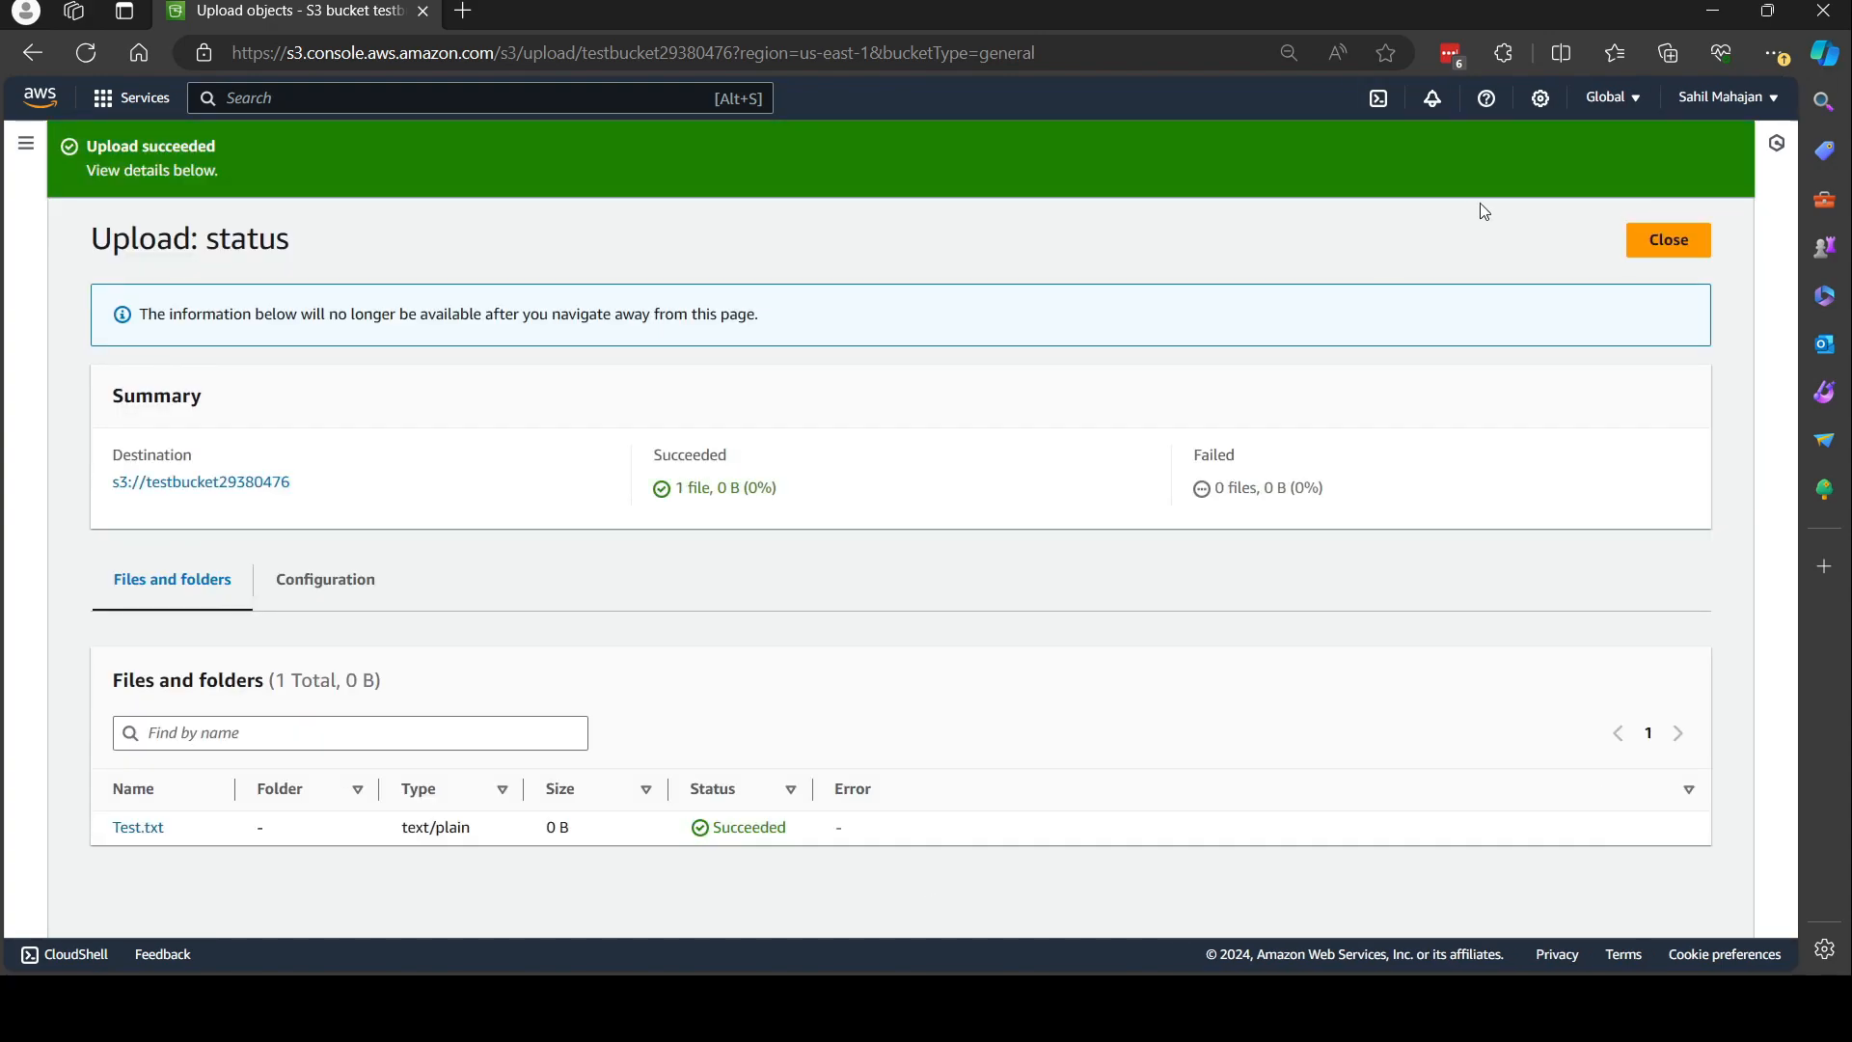
click(1683, 243)
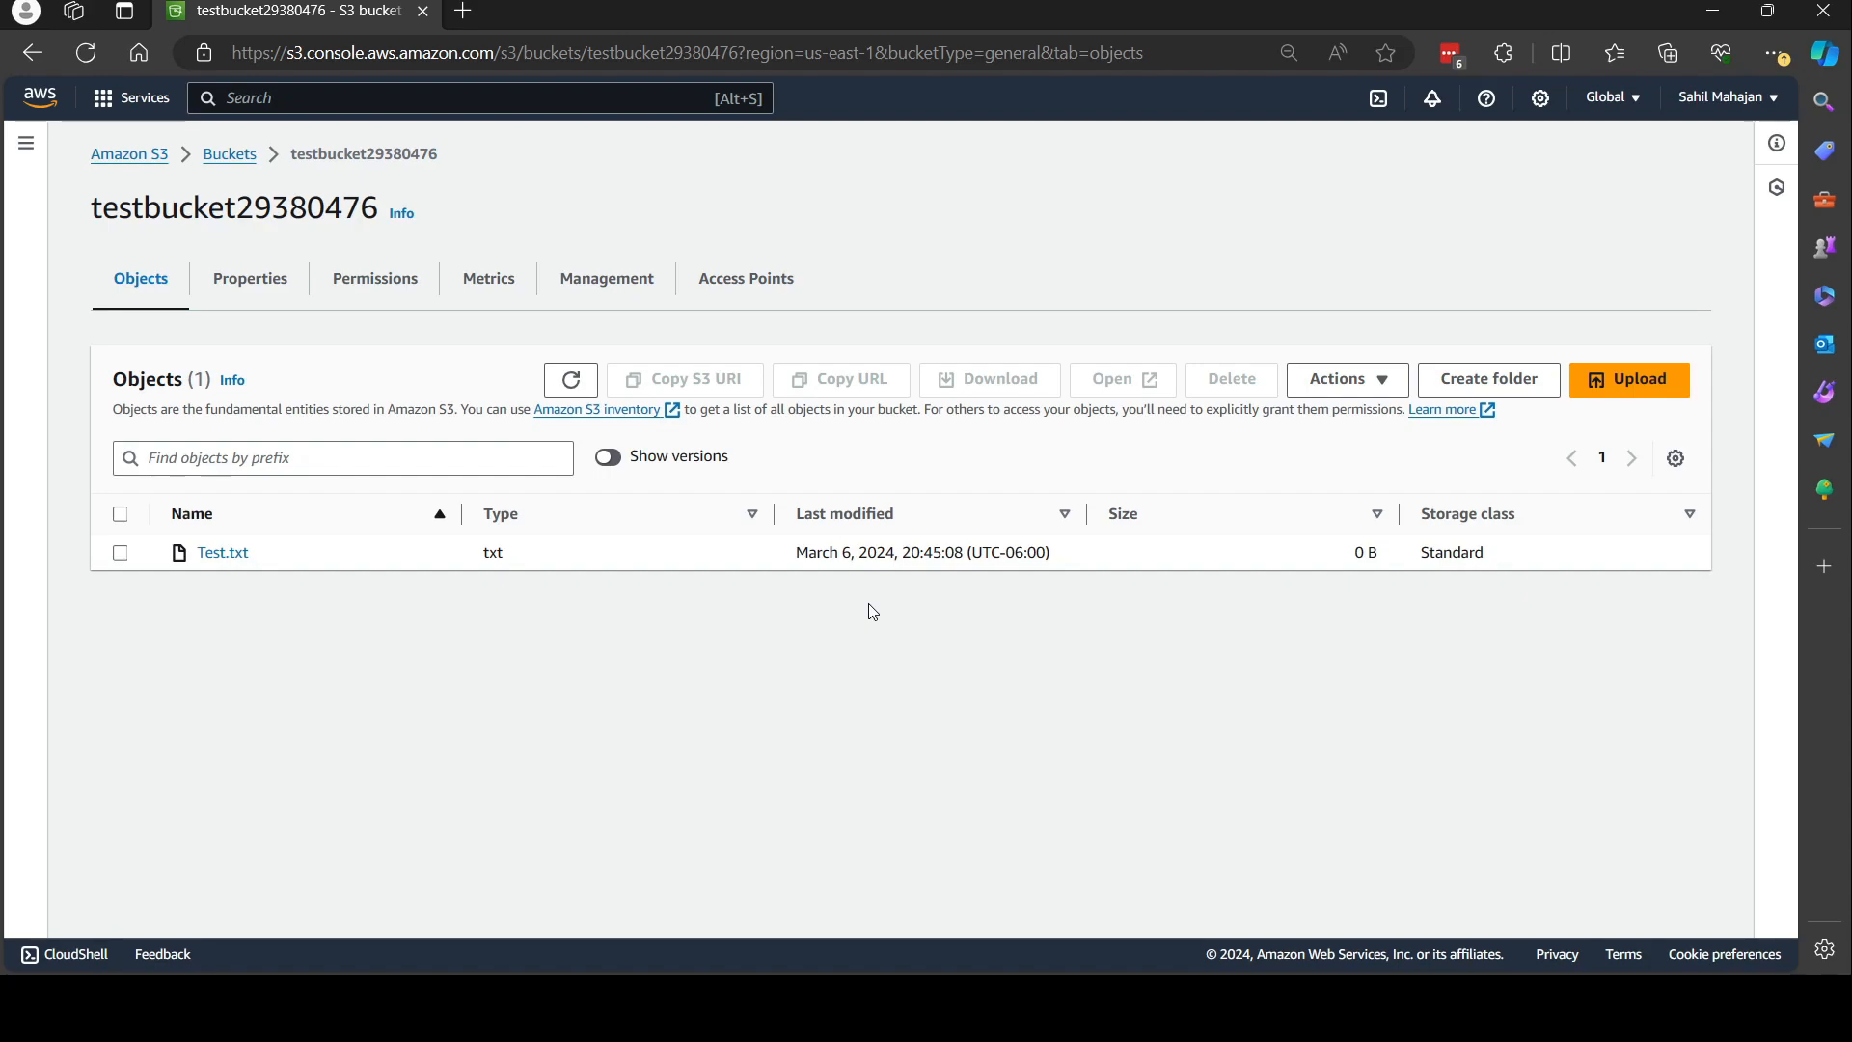
Open the version list of Test.txt and examine the current version's entry and last modified date
click(232, 550)
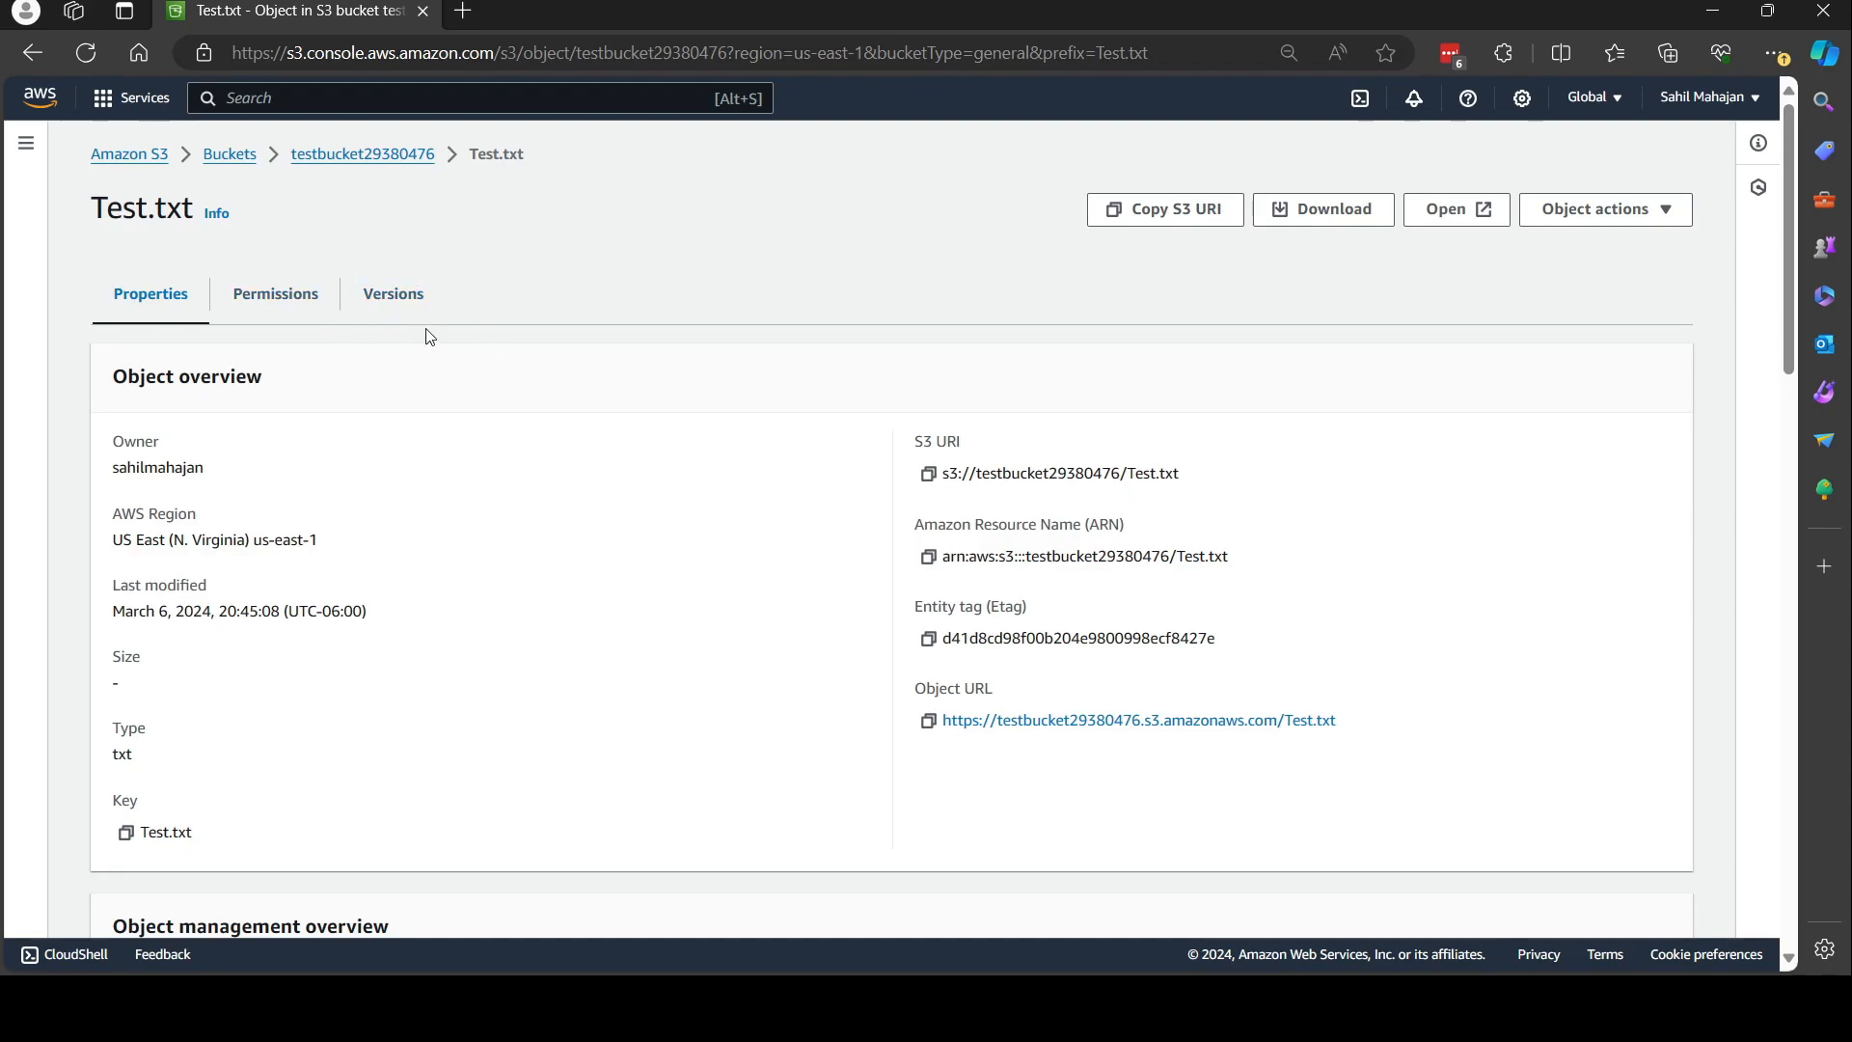
click(401, 304)
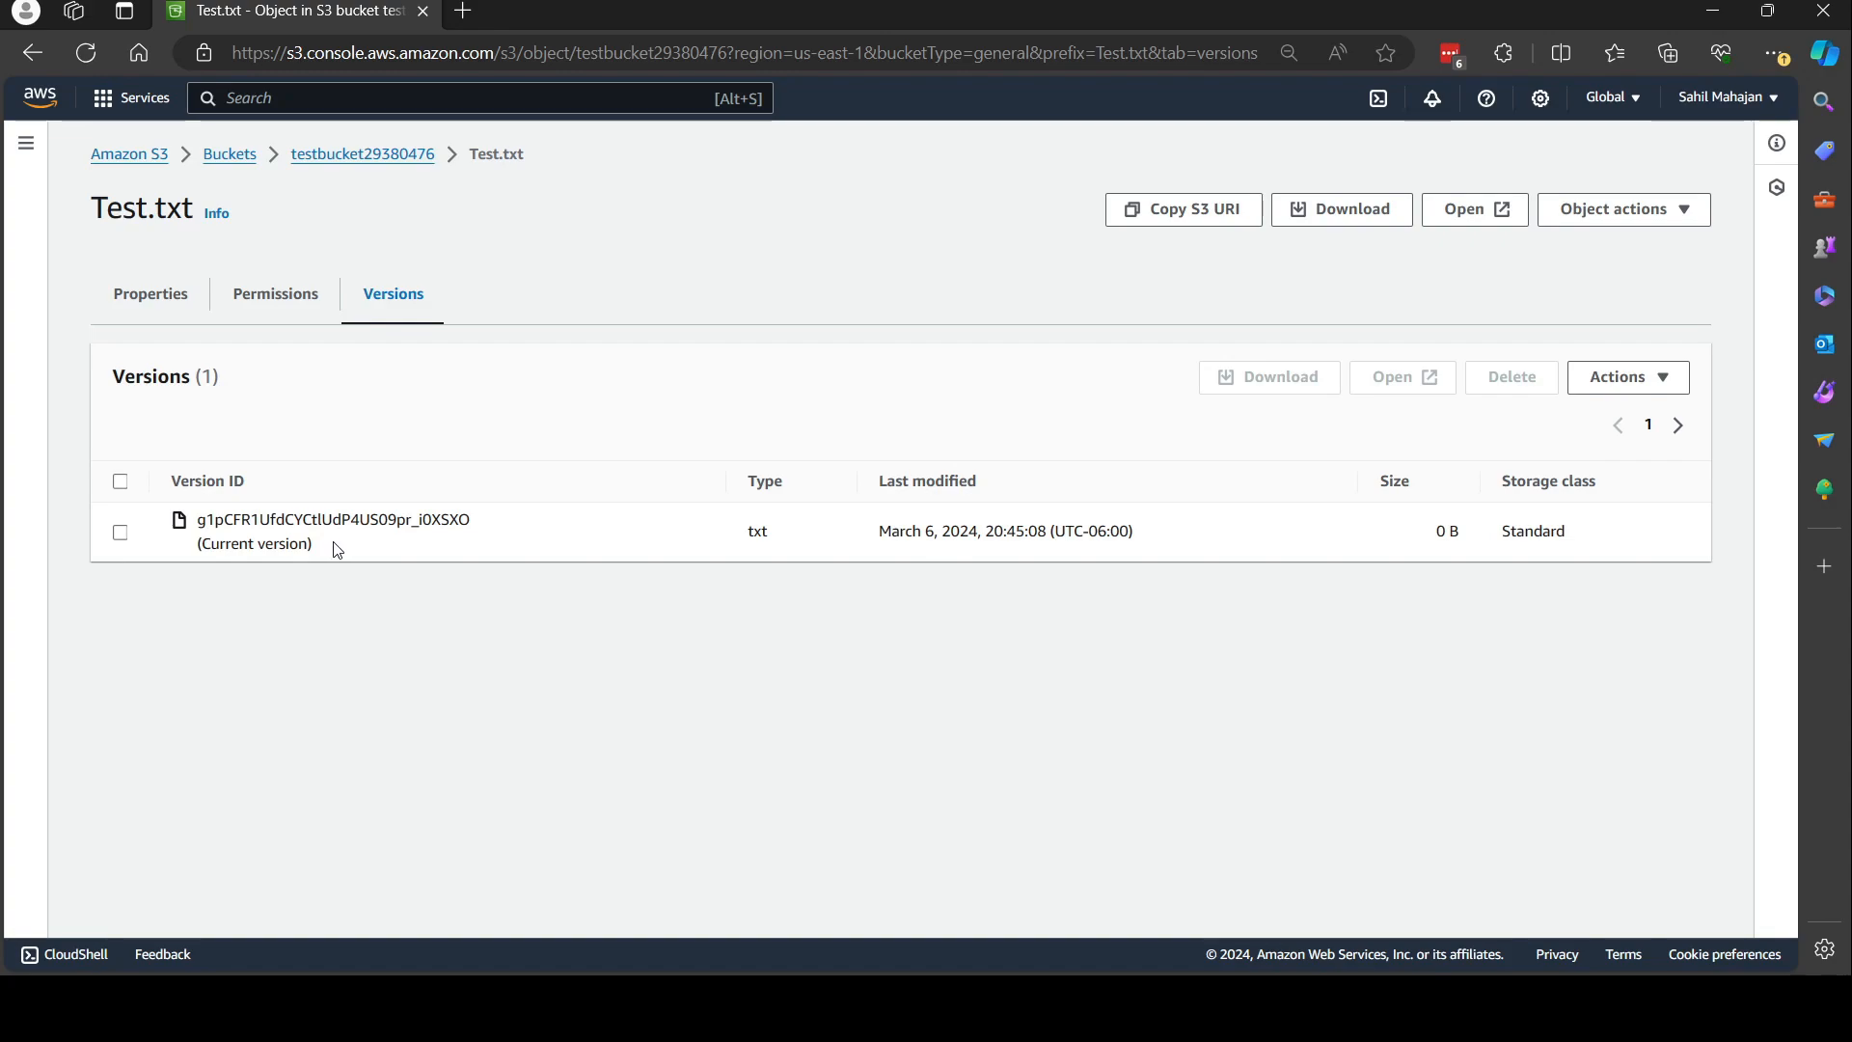
drag(324, 545, 194, 561)
click(259, 628)
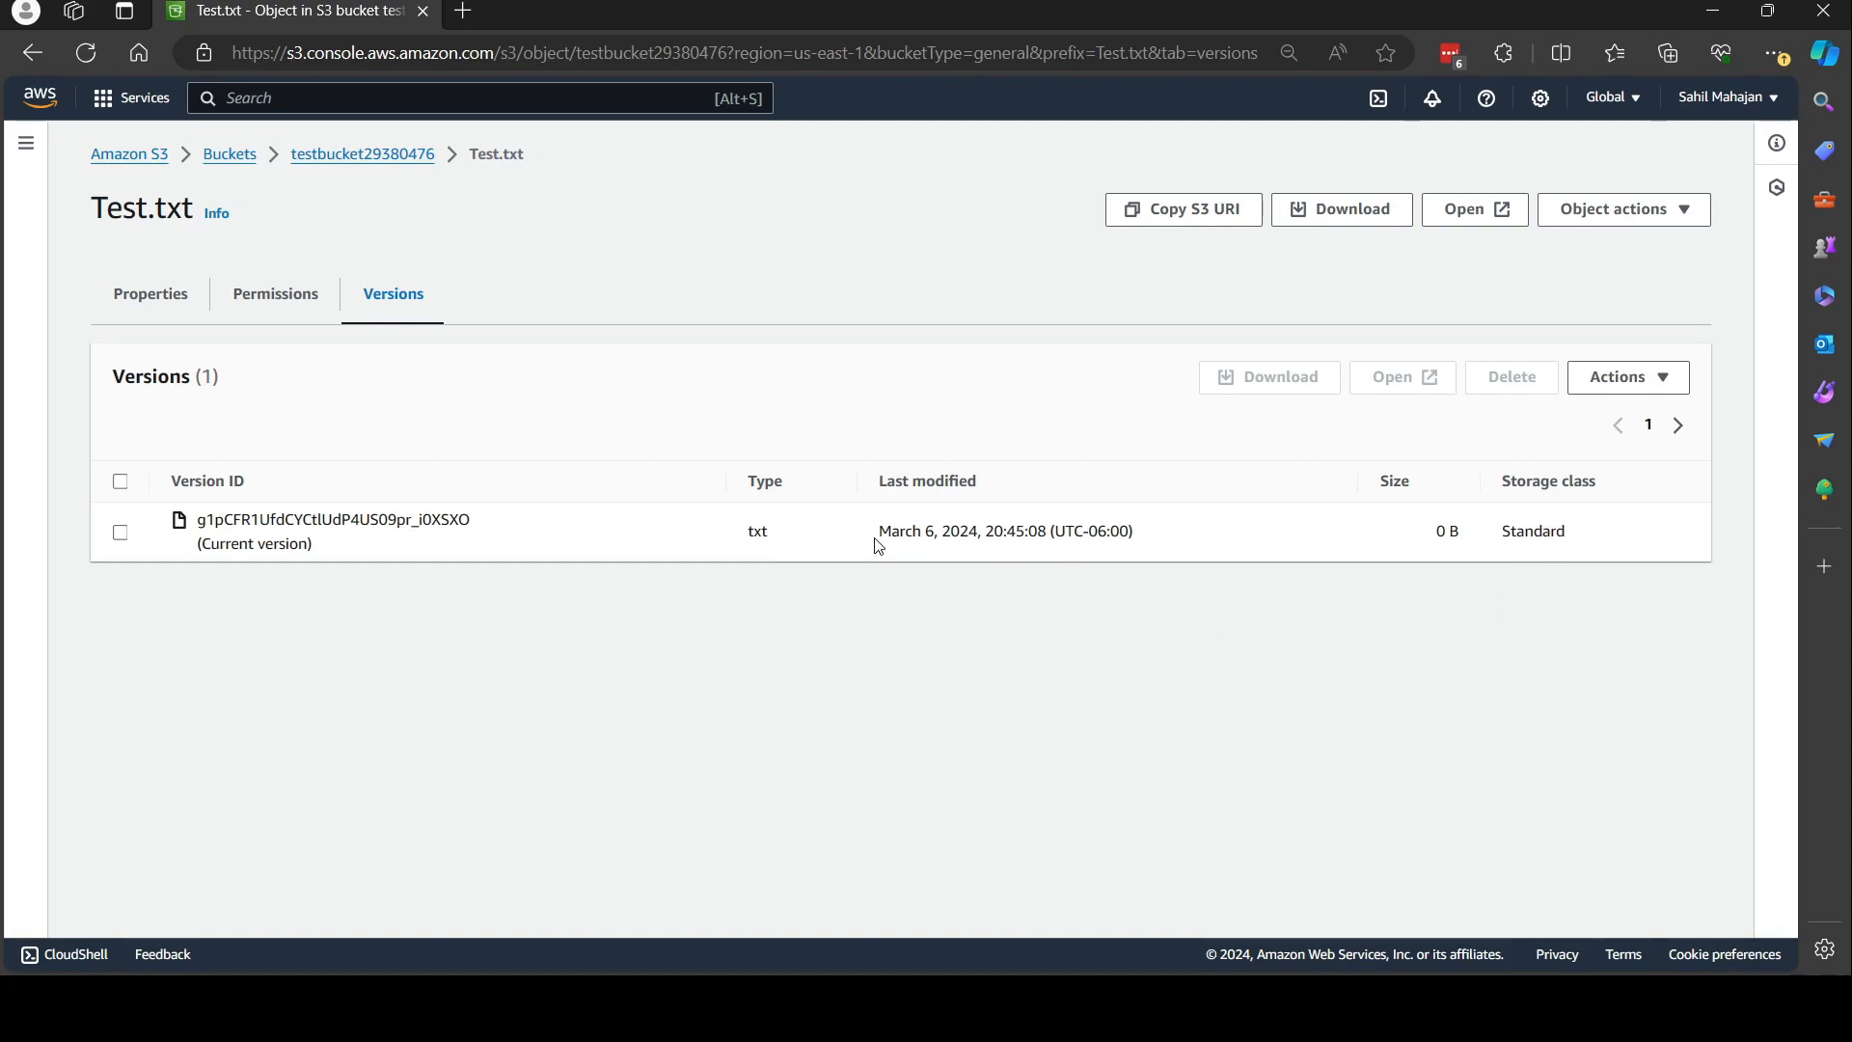
drag(878, 545, 976, 545)
click(1001, 558)
Upload Test.txt to testbucket29380476 a second time under the same name and close the upload status
click(367, 159)
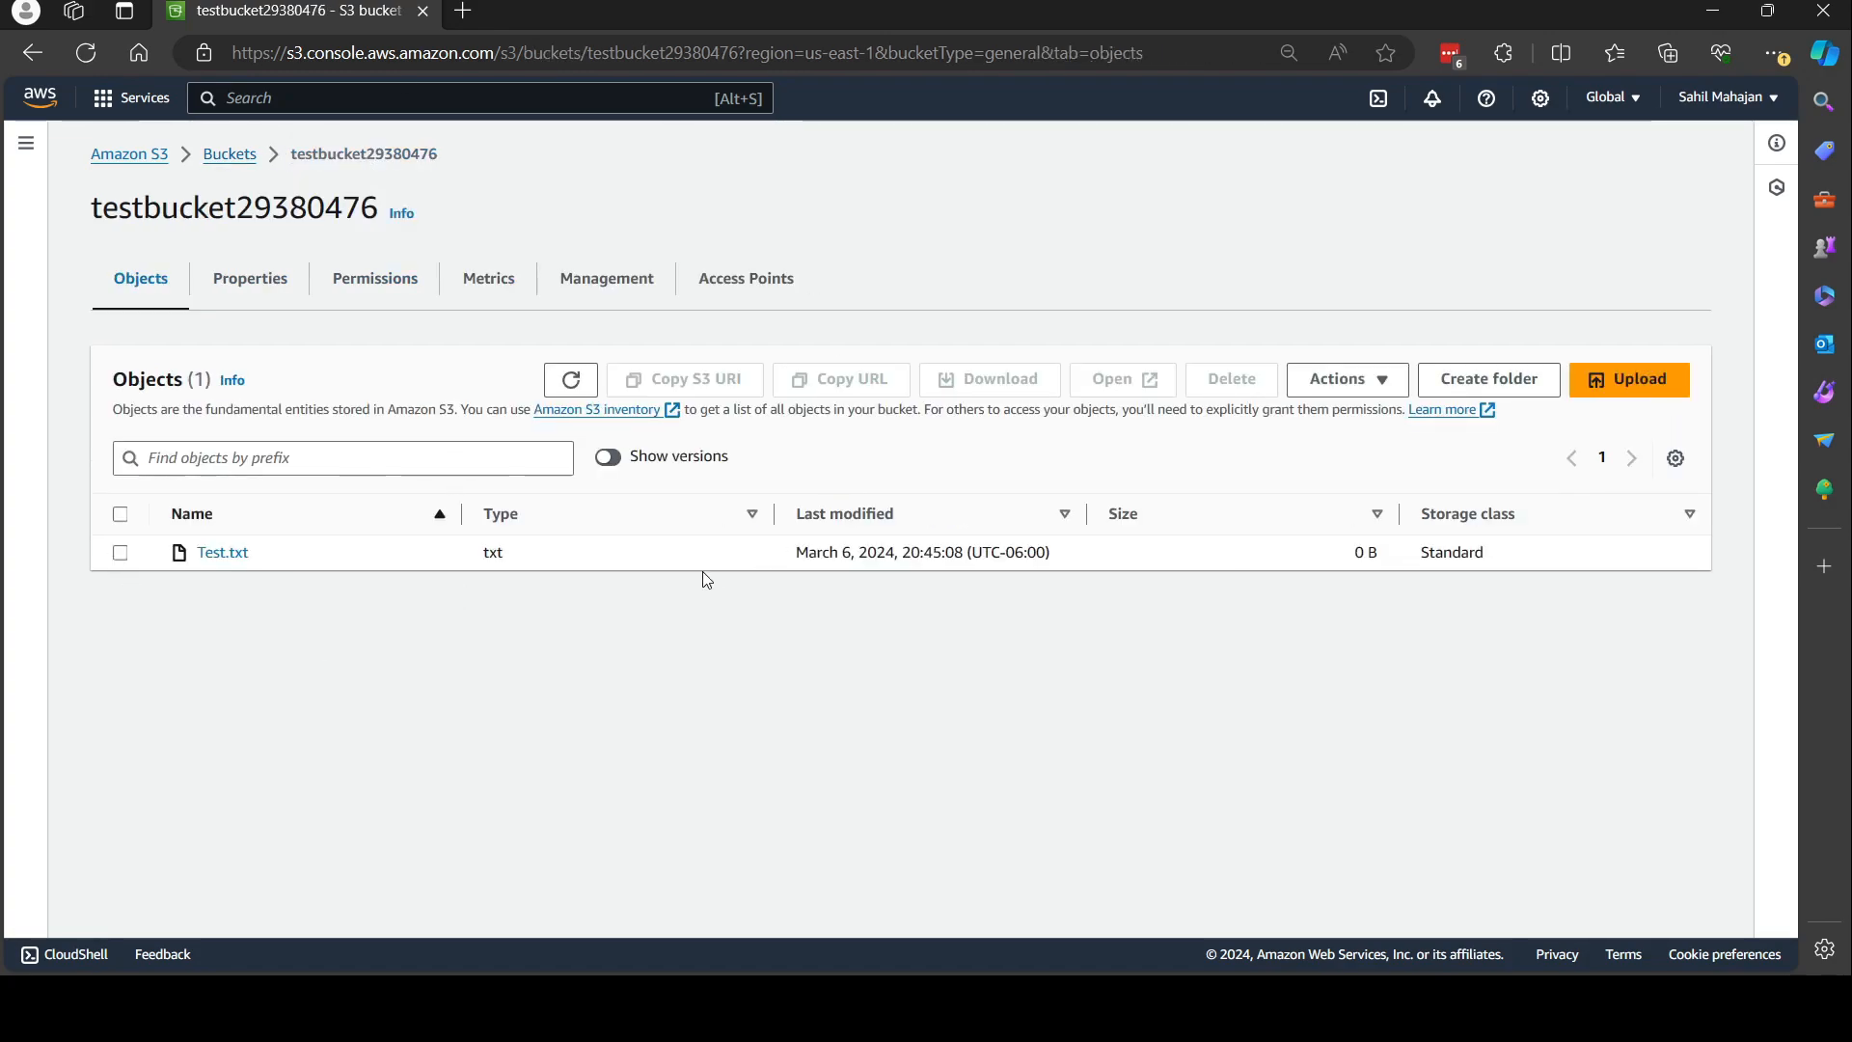
click(1640, 381)
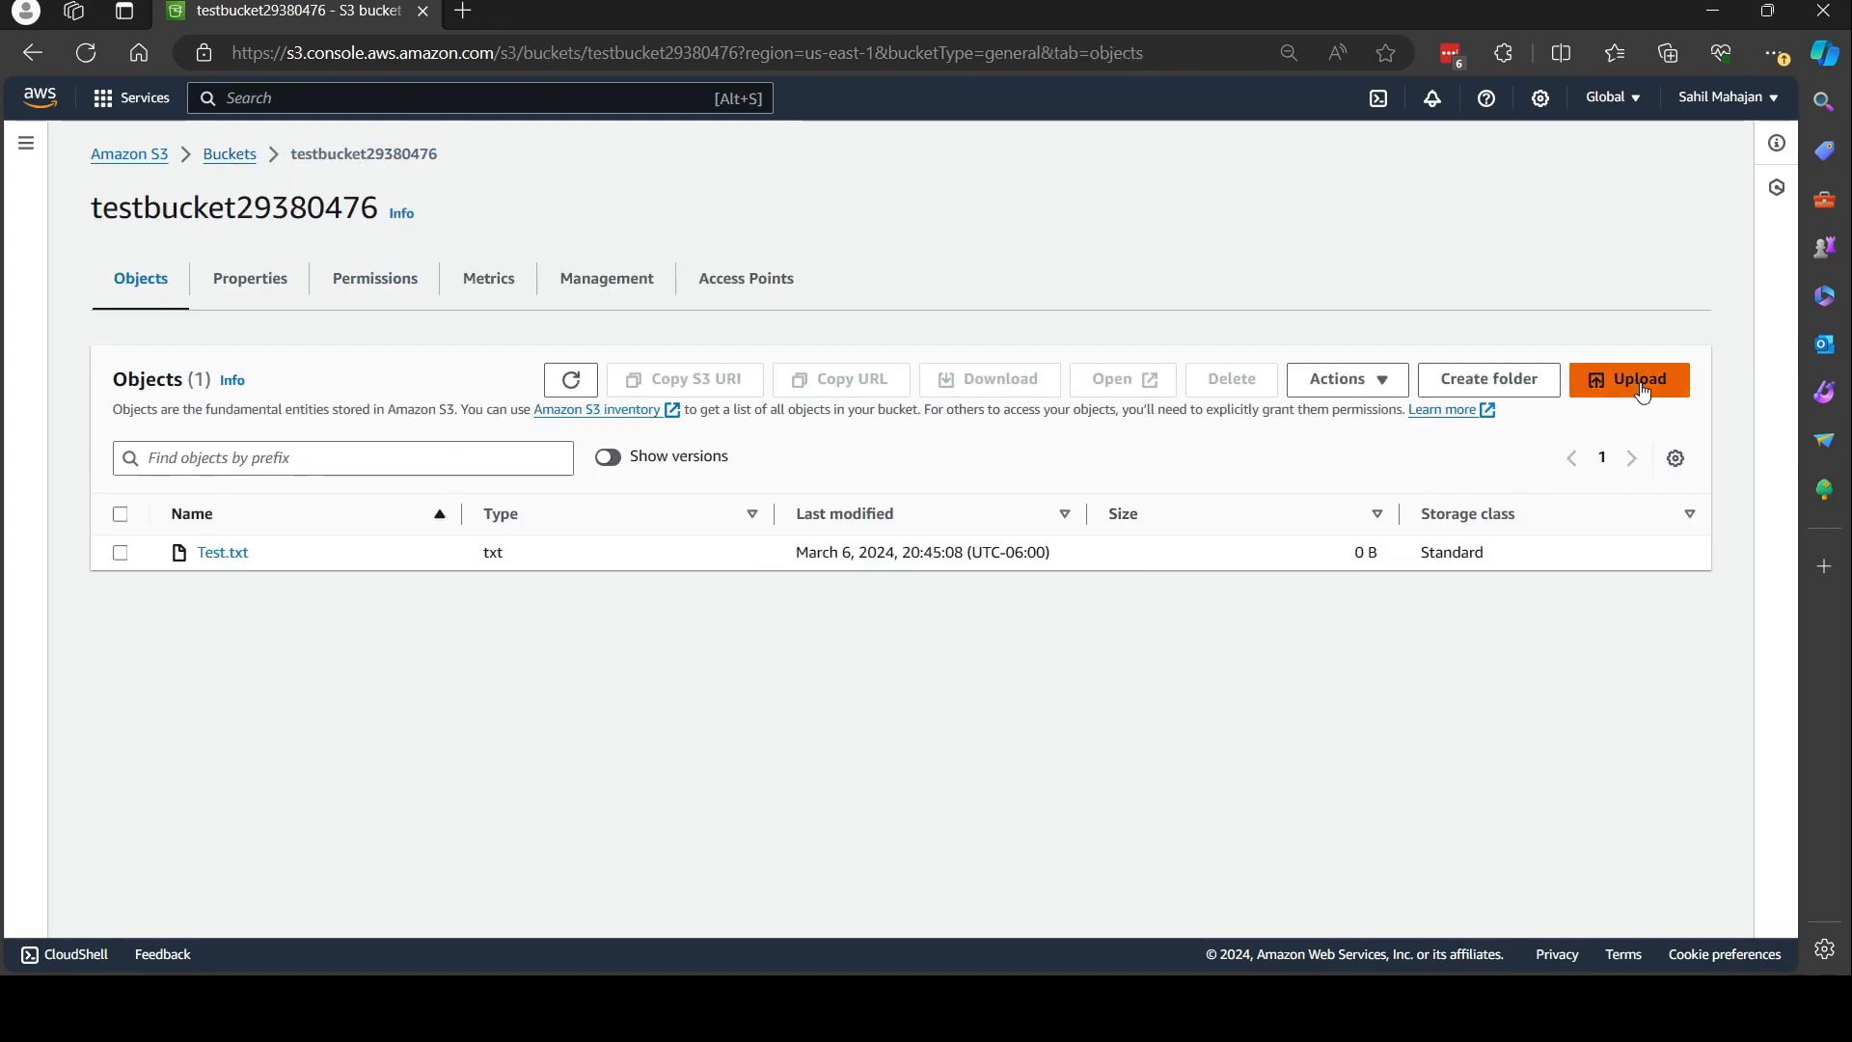
key(alt+Tab)
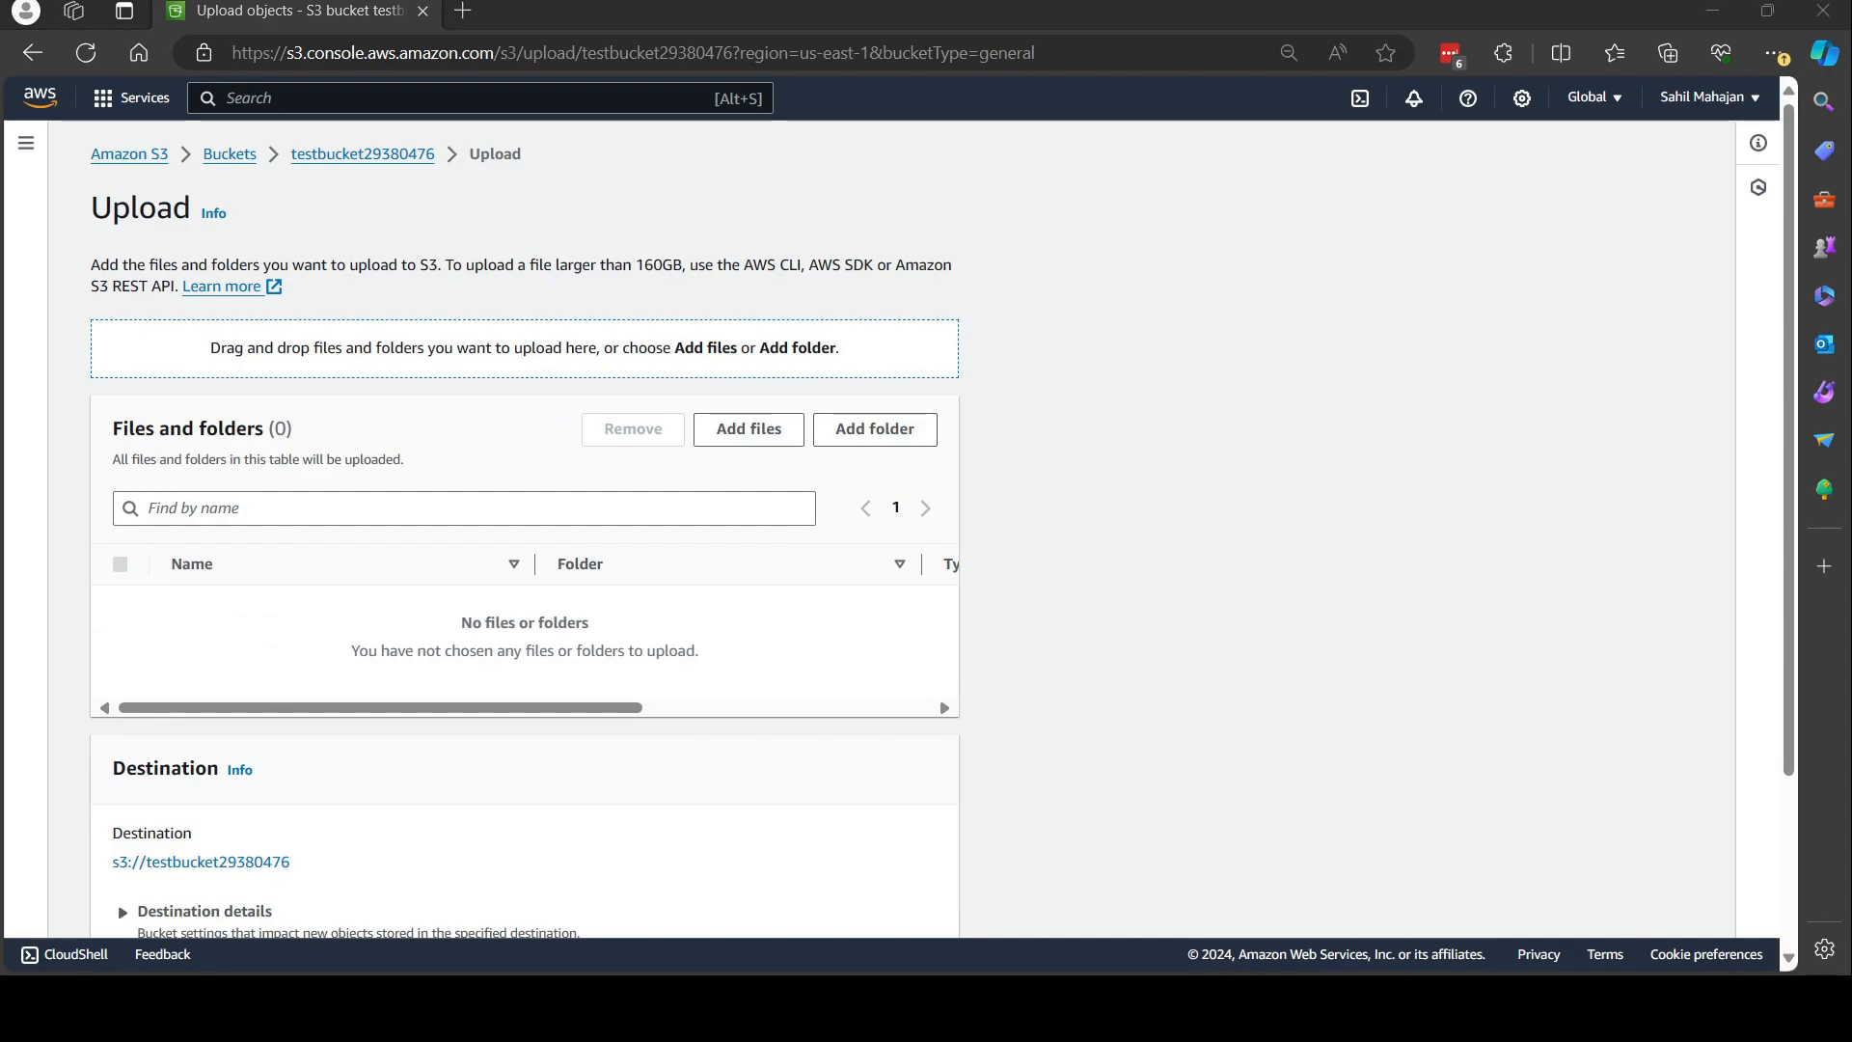
drag(1254, 521, 376, 495)
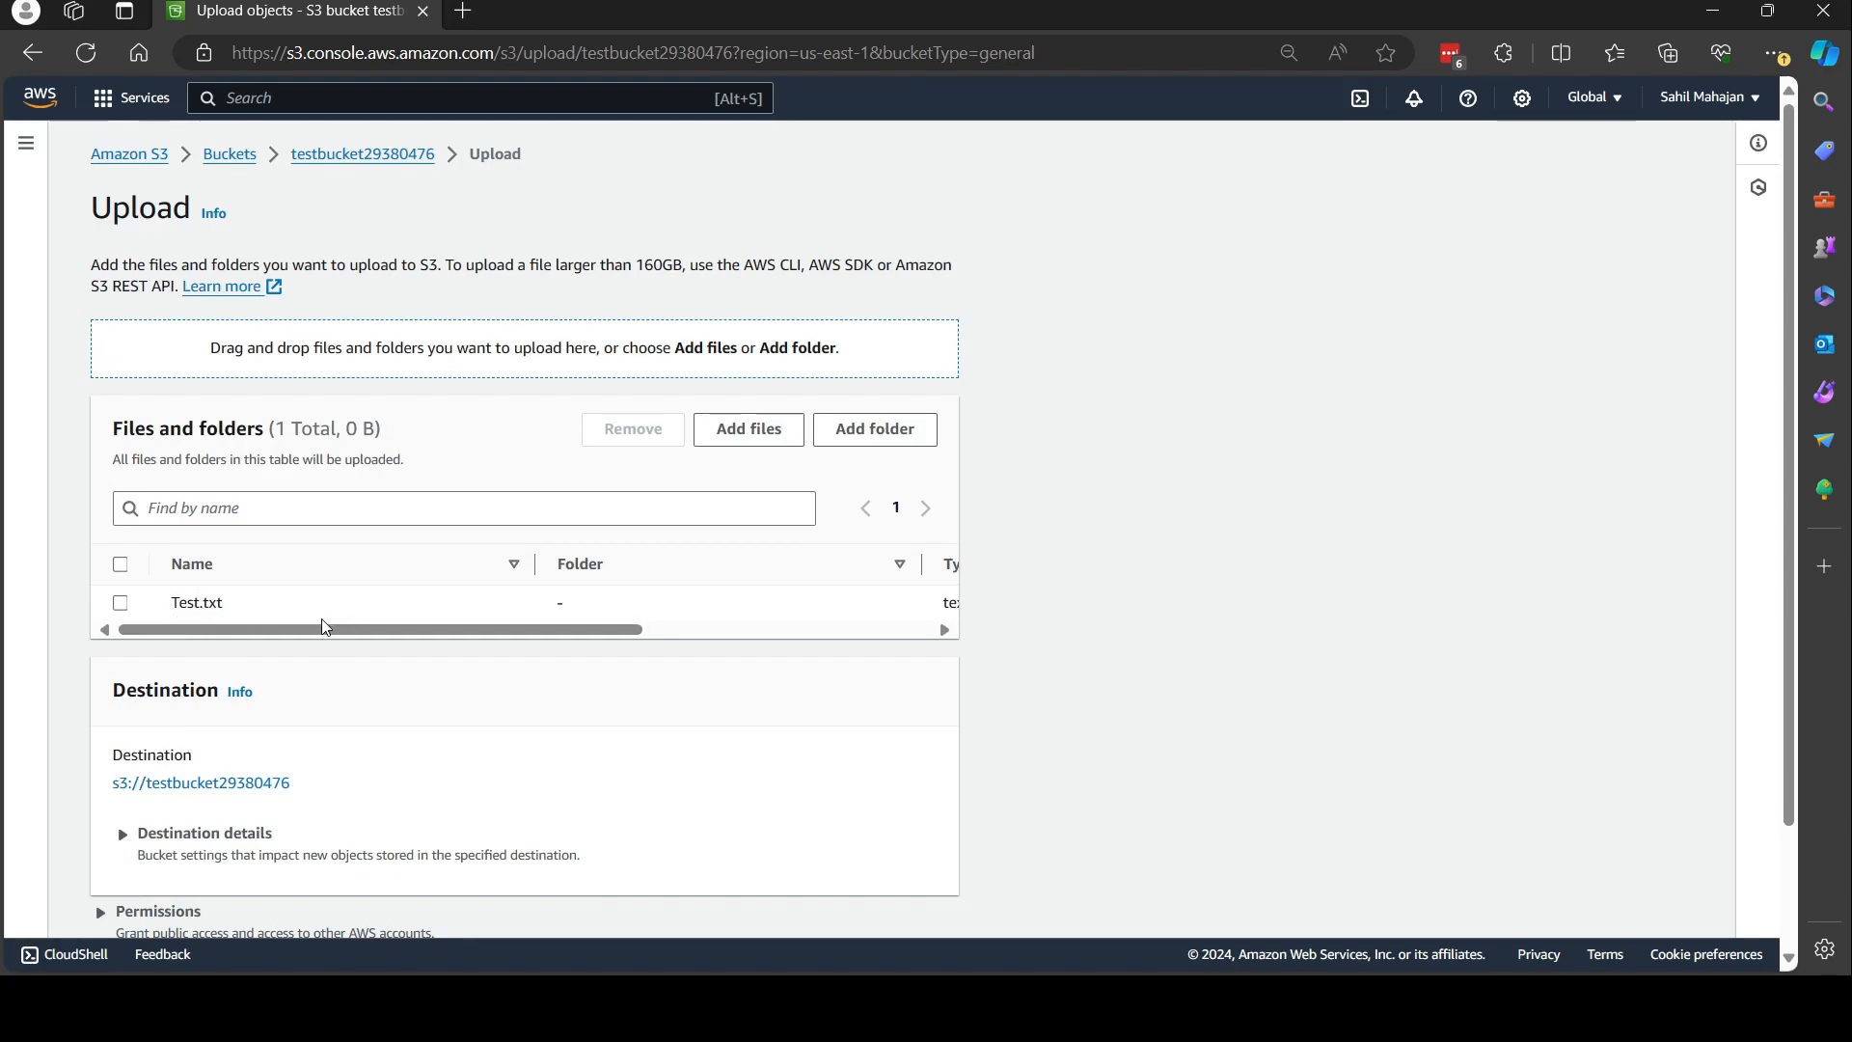
scroll(412, 643, down, 3)
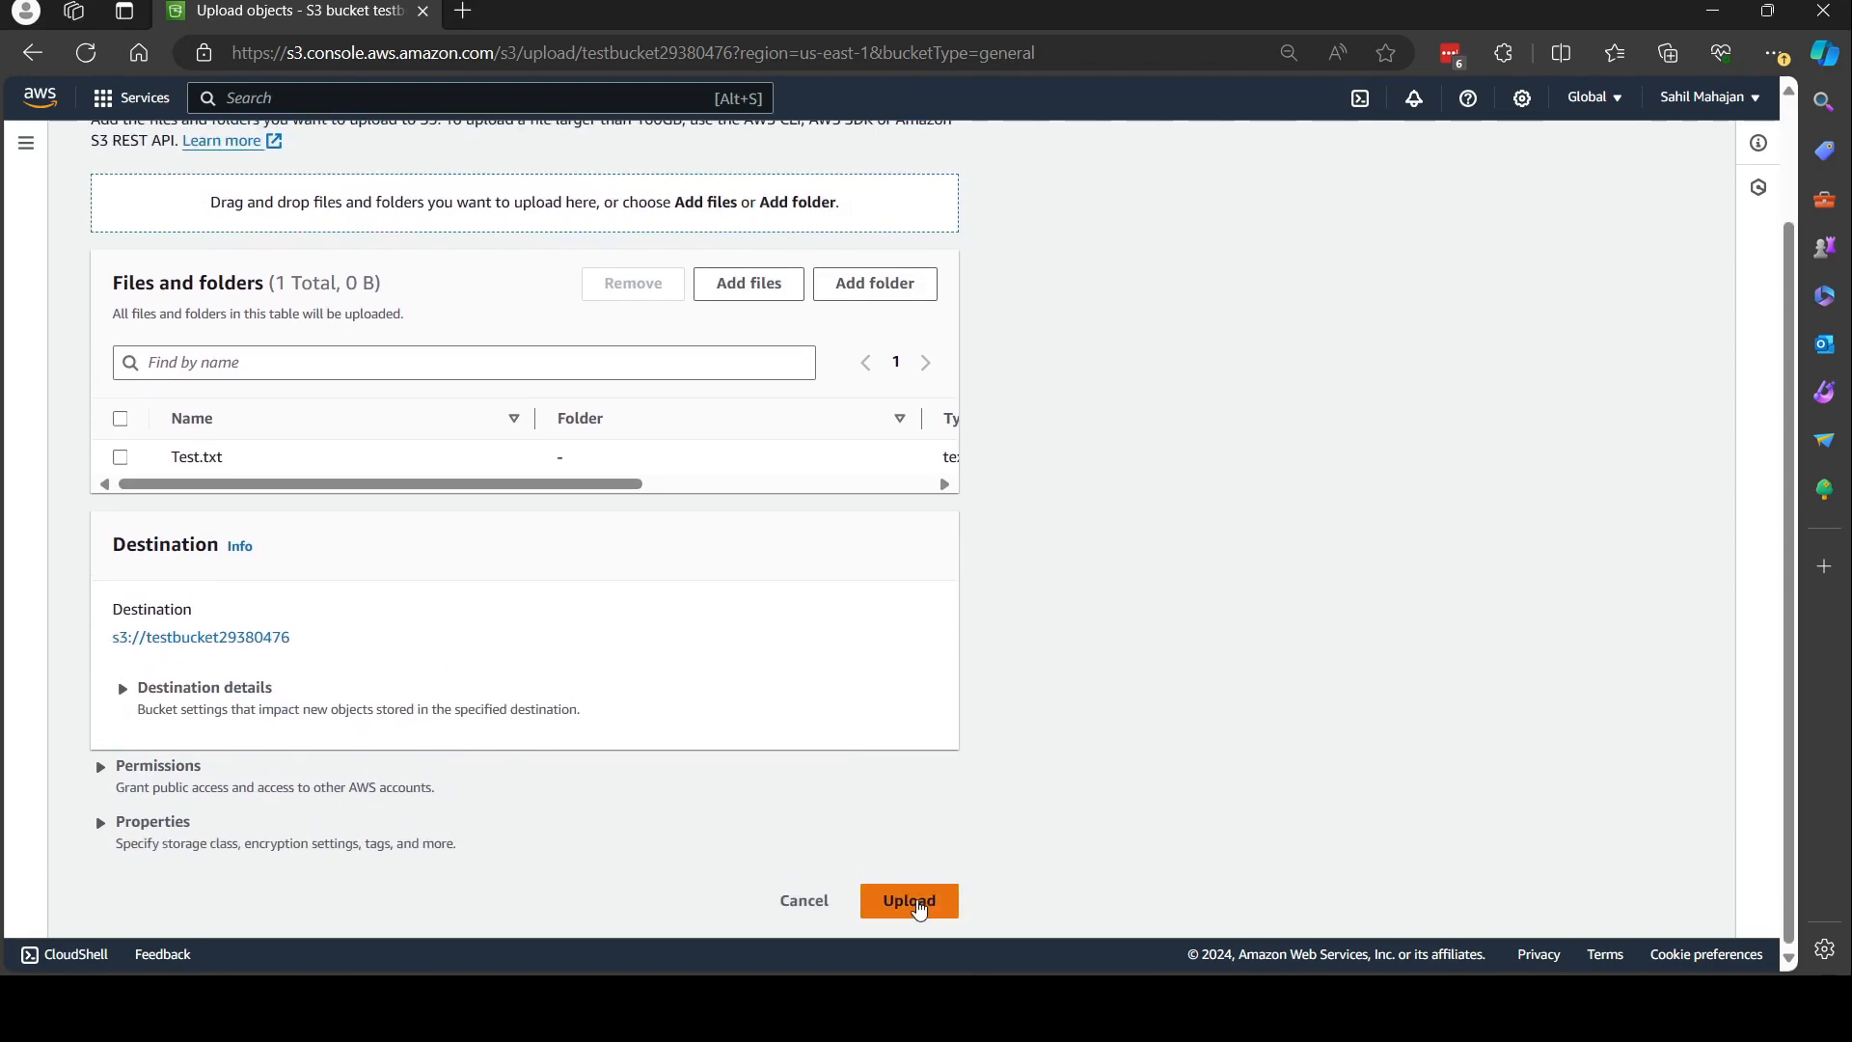
click(911, 890)
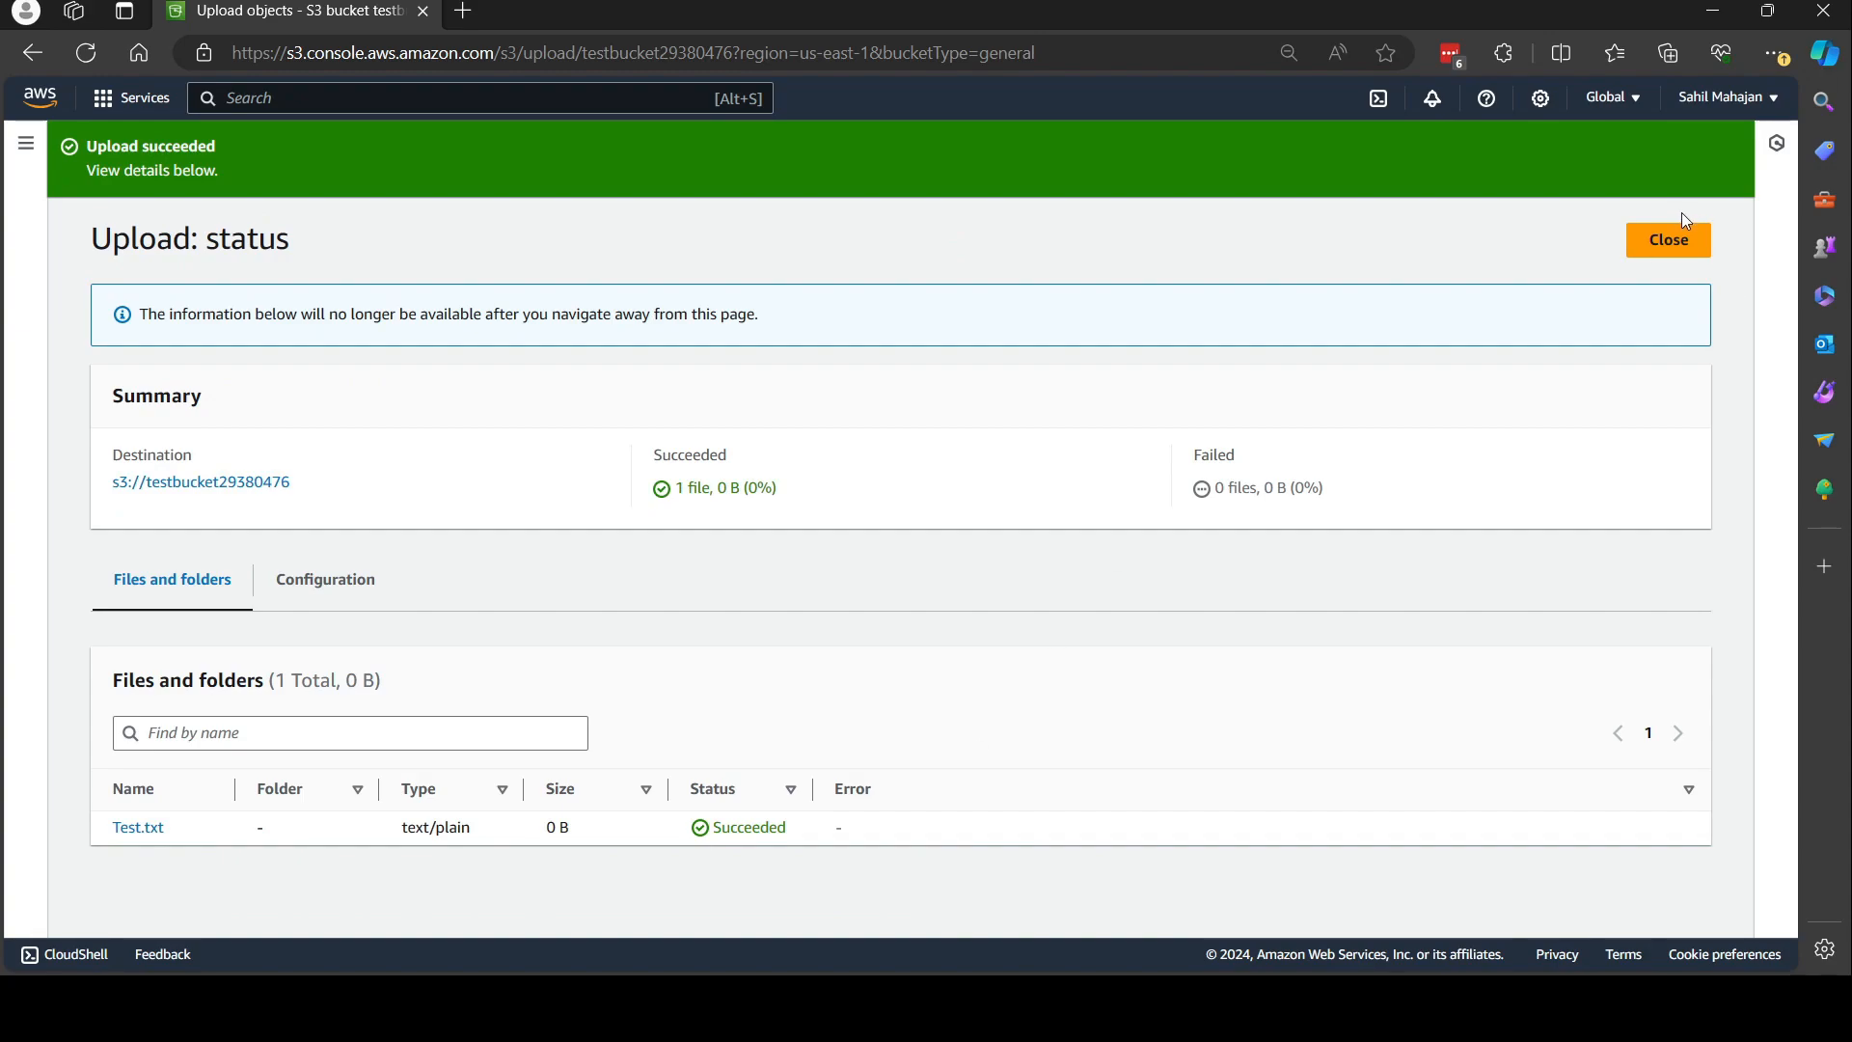
click(1687, 245)
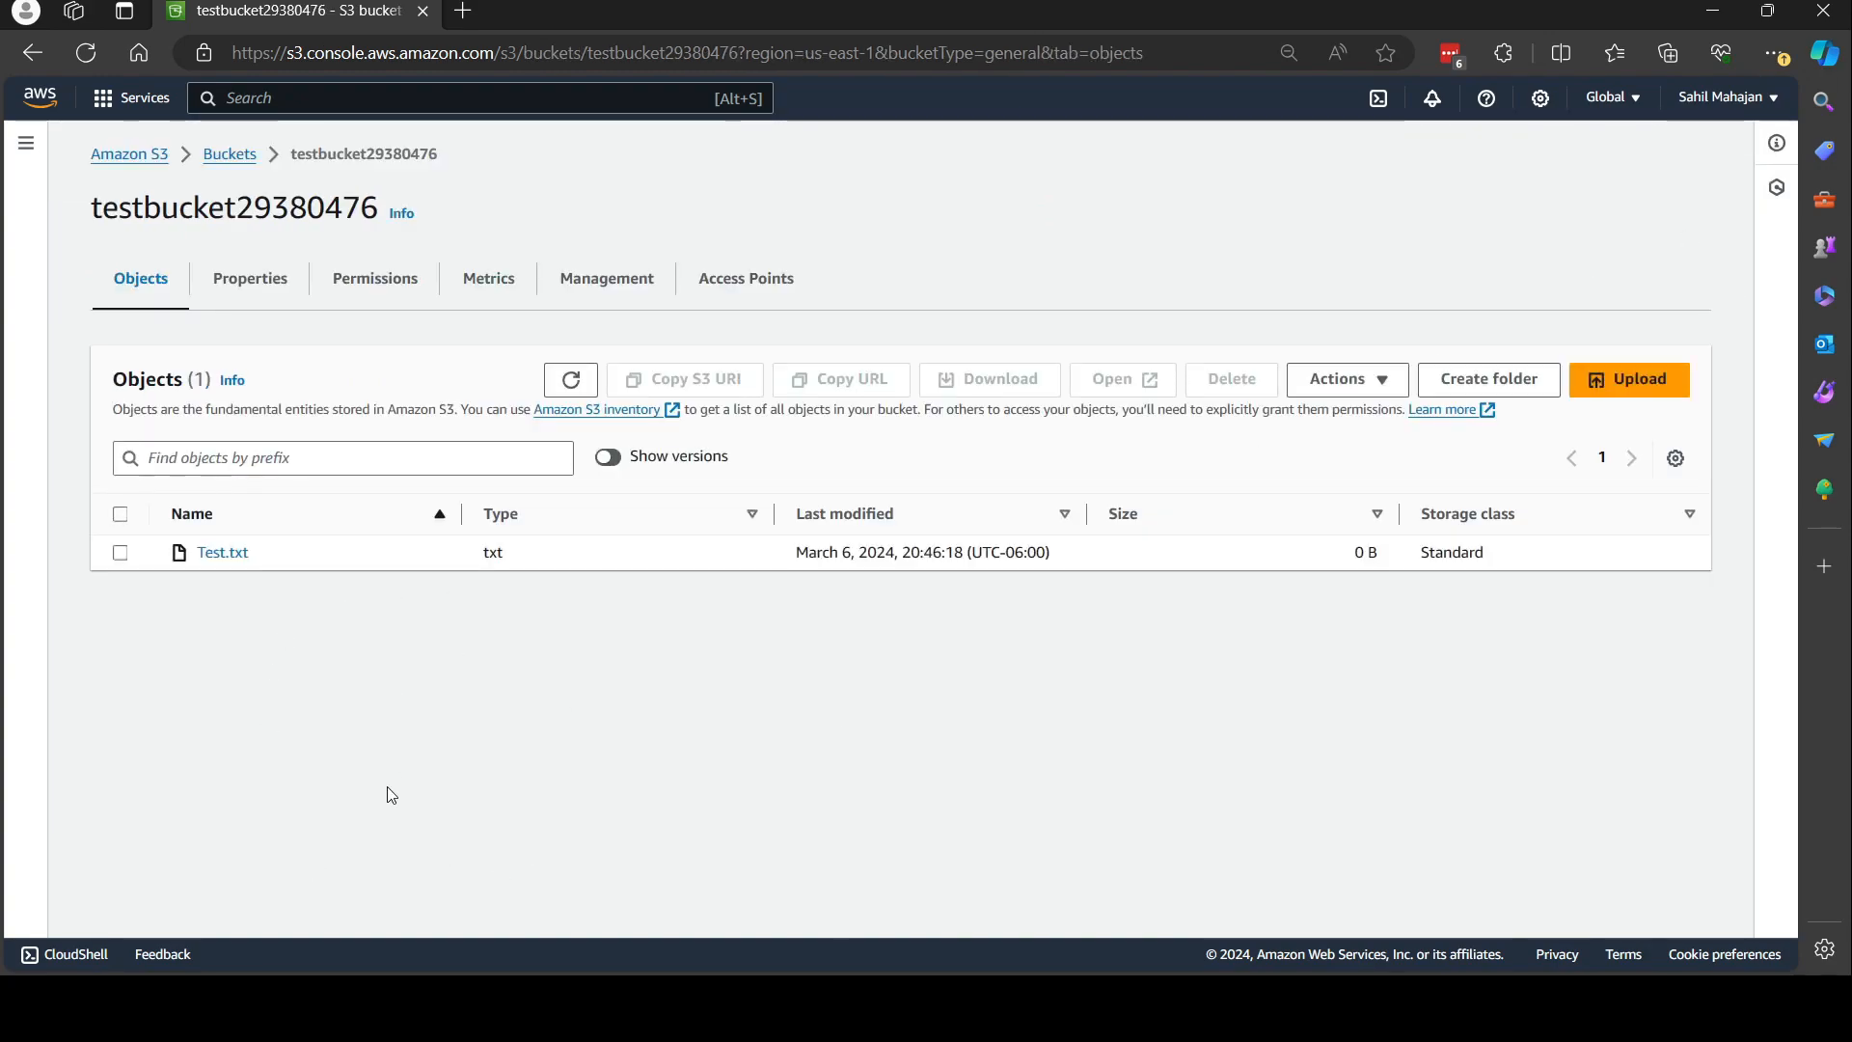
Display the versions of the re-uploaded Test.txt to compare the current and previous ones
click(224, 552)
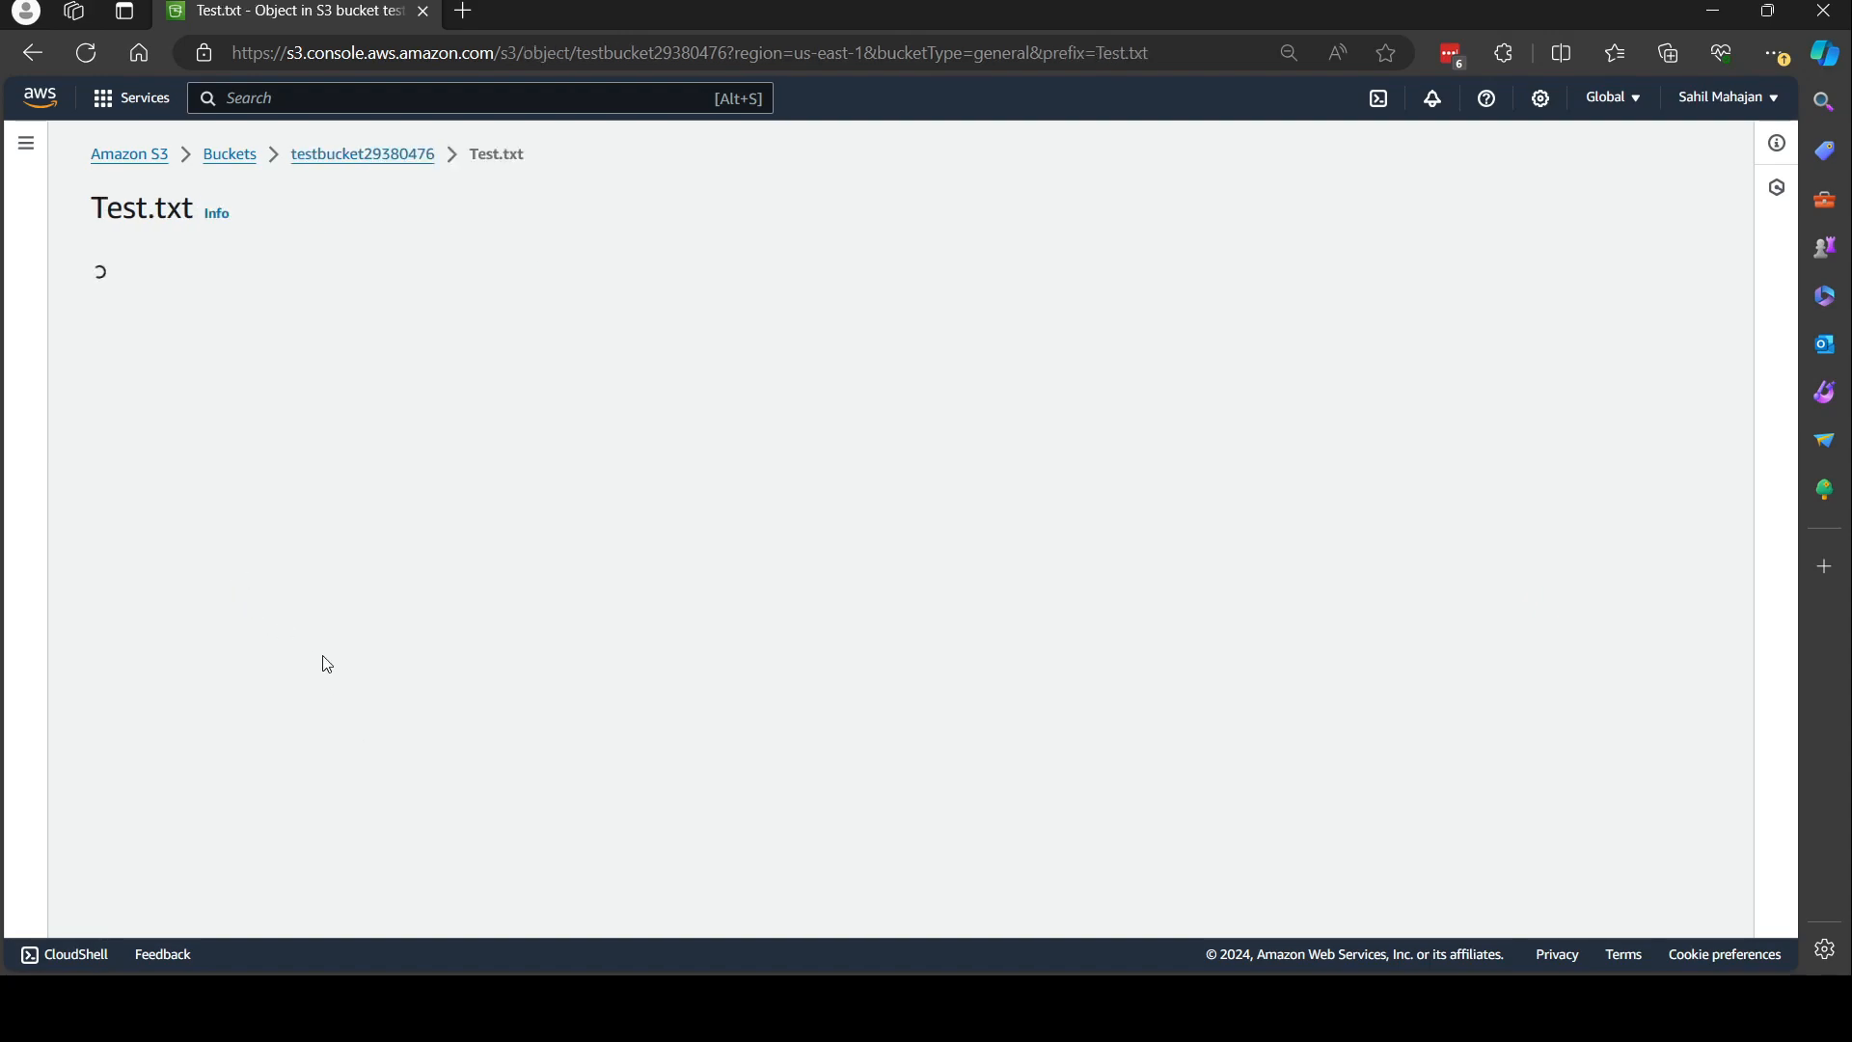
click(395, 295)
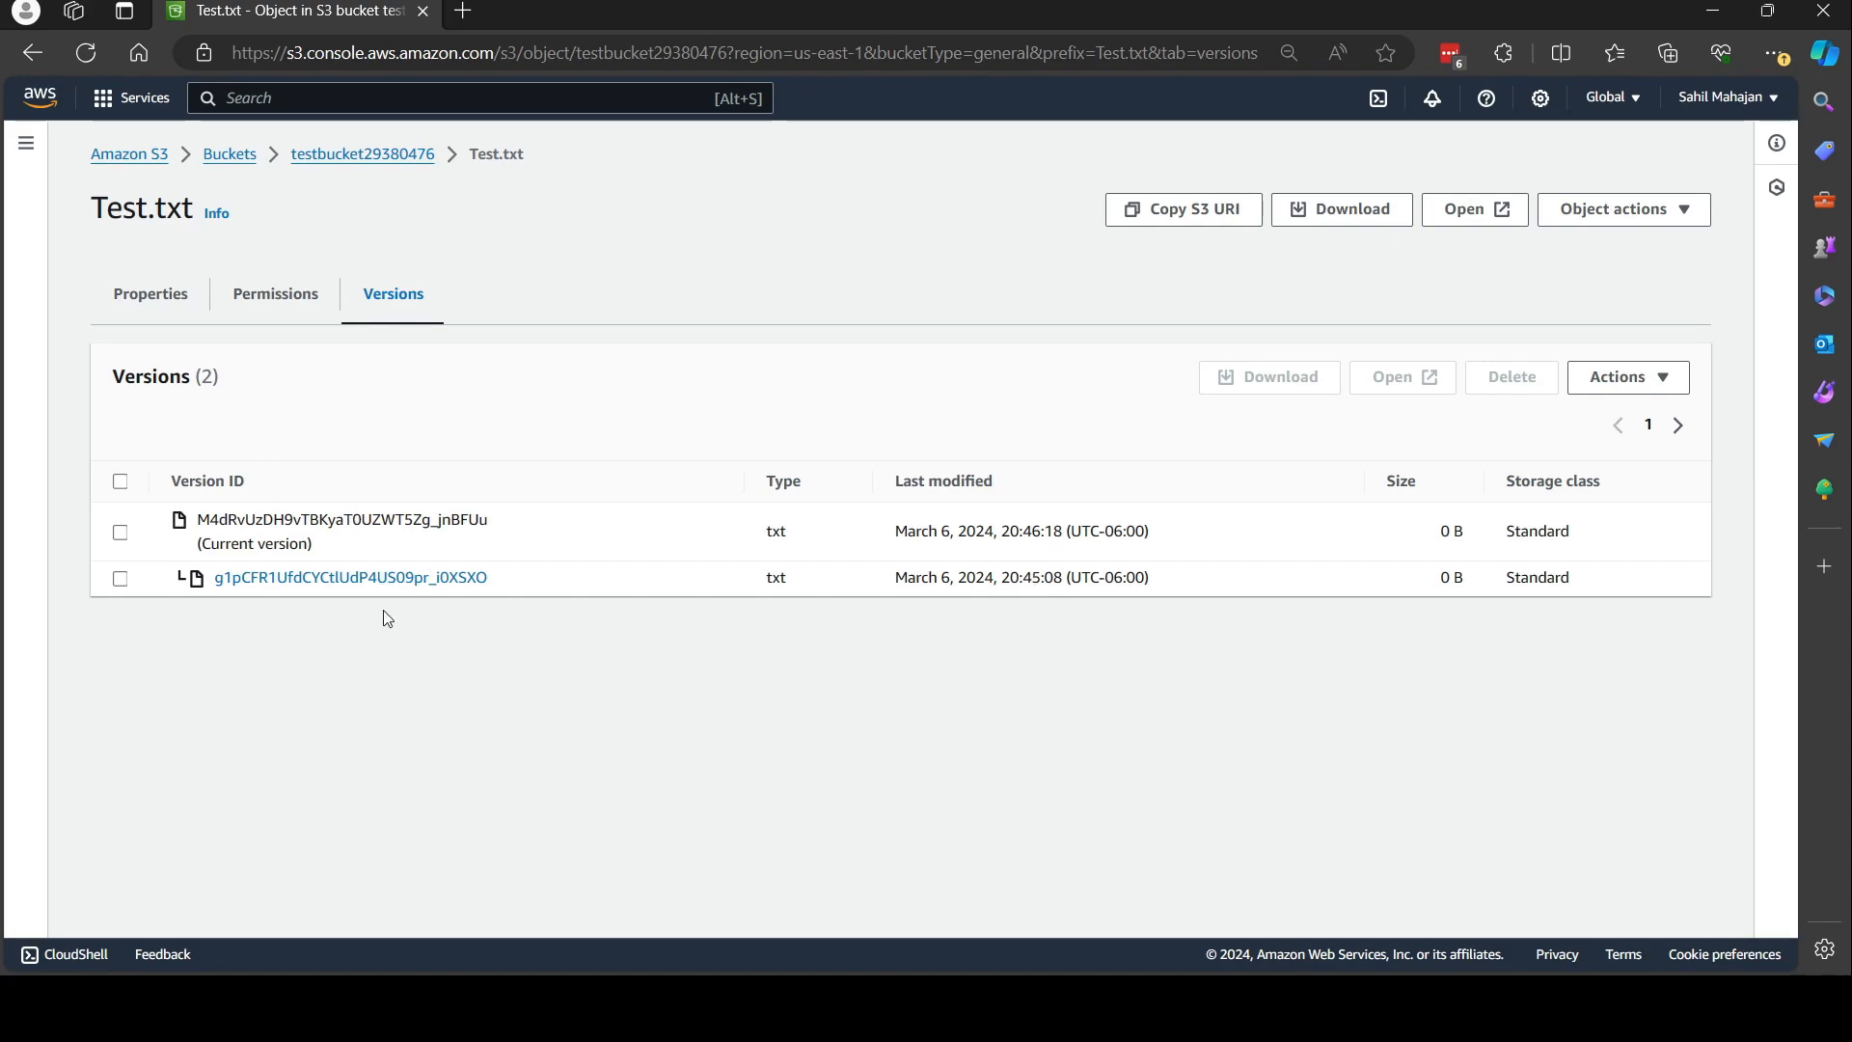
Examine which version of Test.txt is marked as current and view the object's overview properties
drag(332, 554, 175, 551)
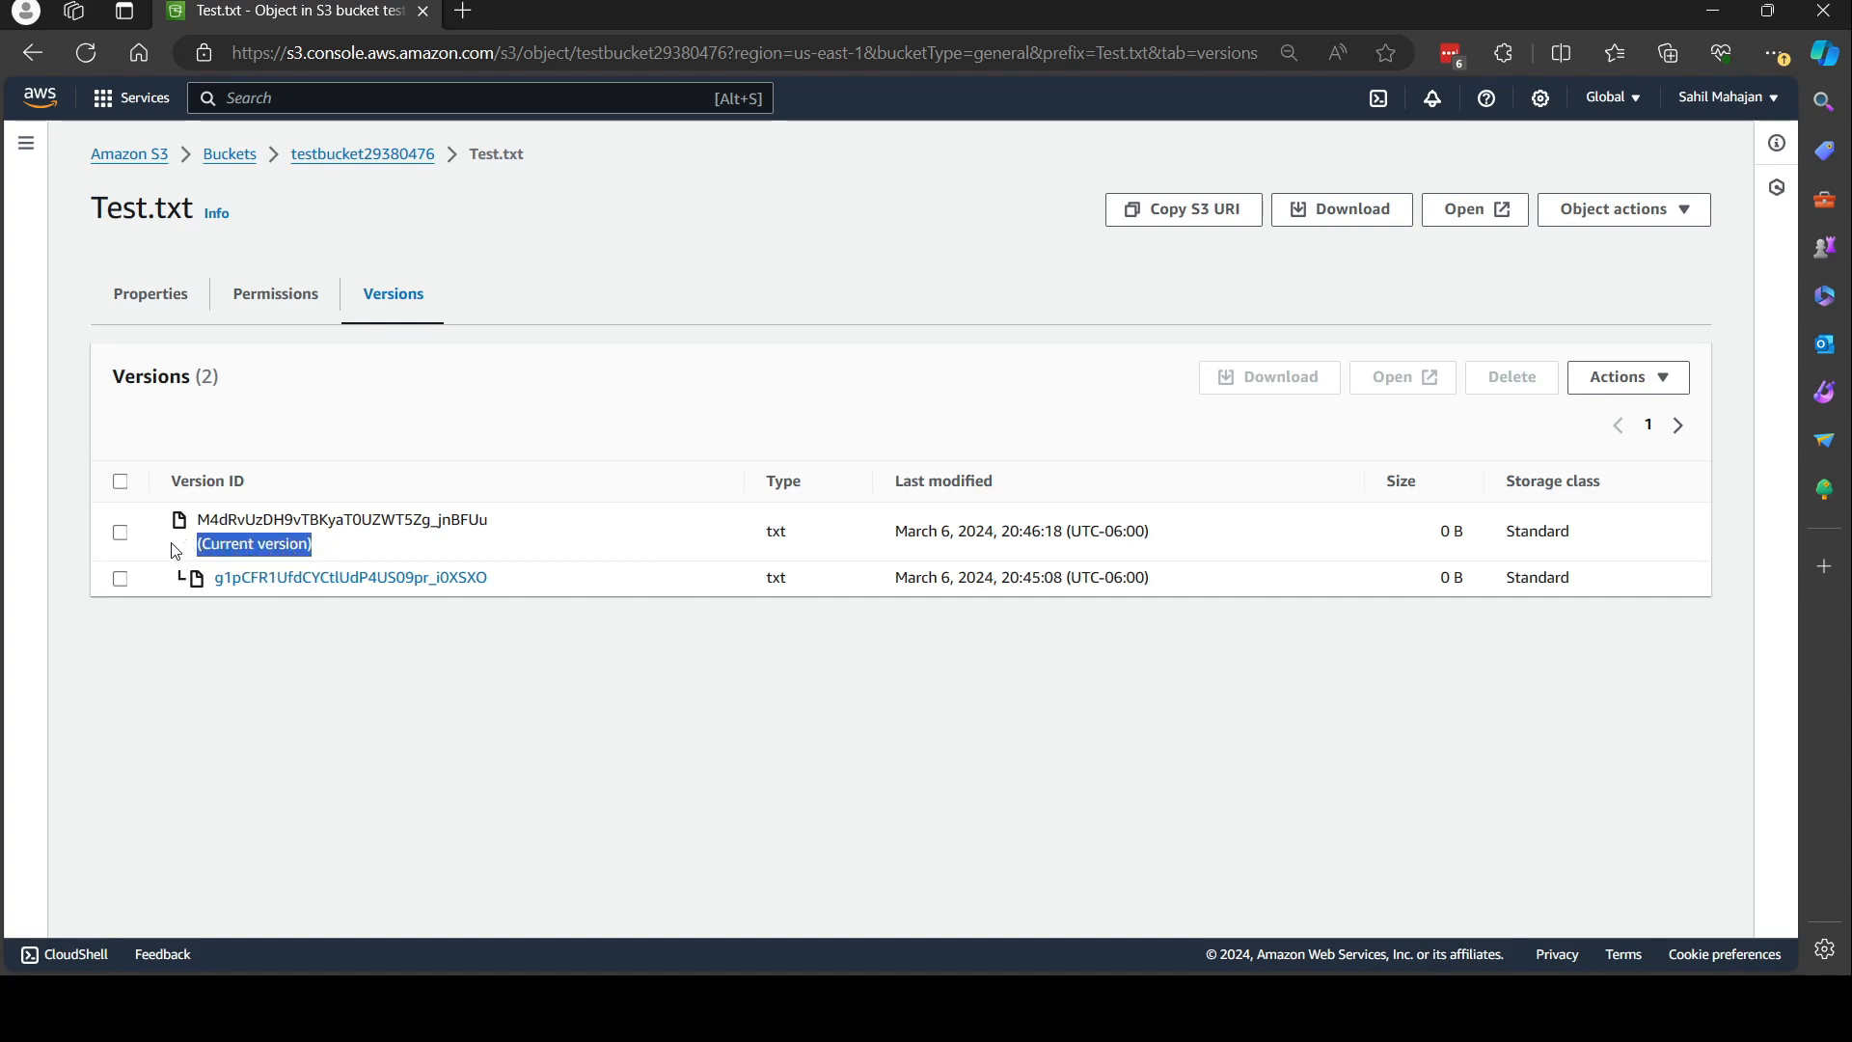
click(359, 780)
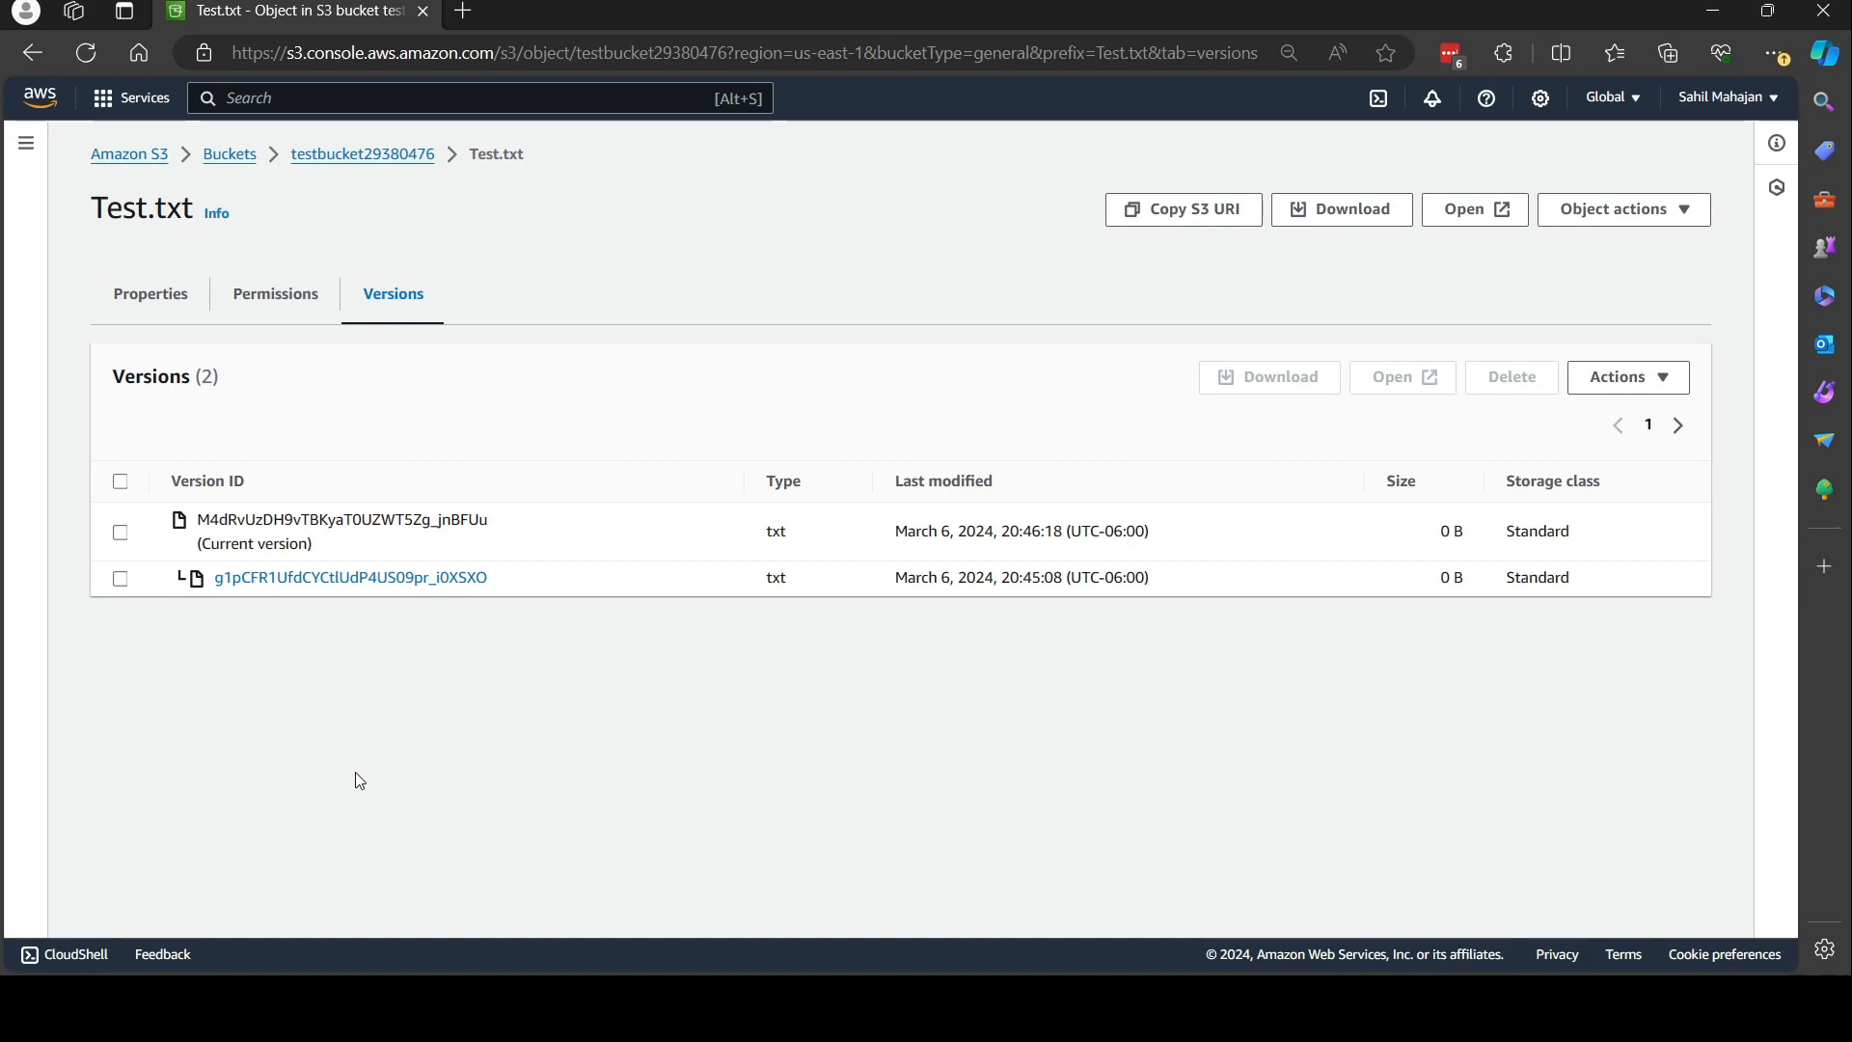
click(161, 296)
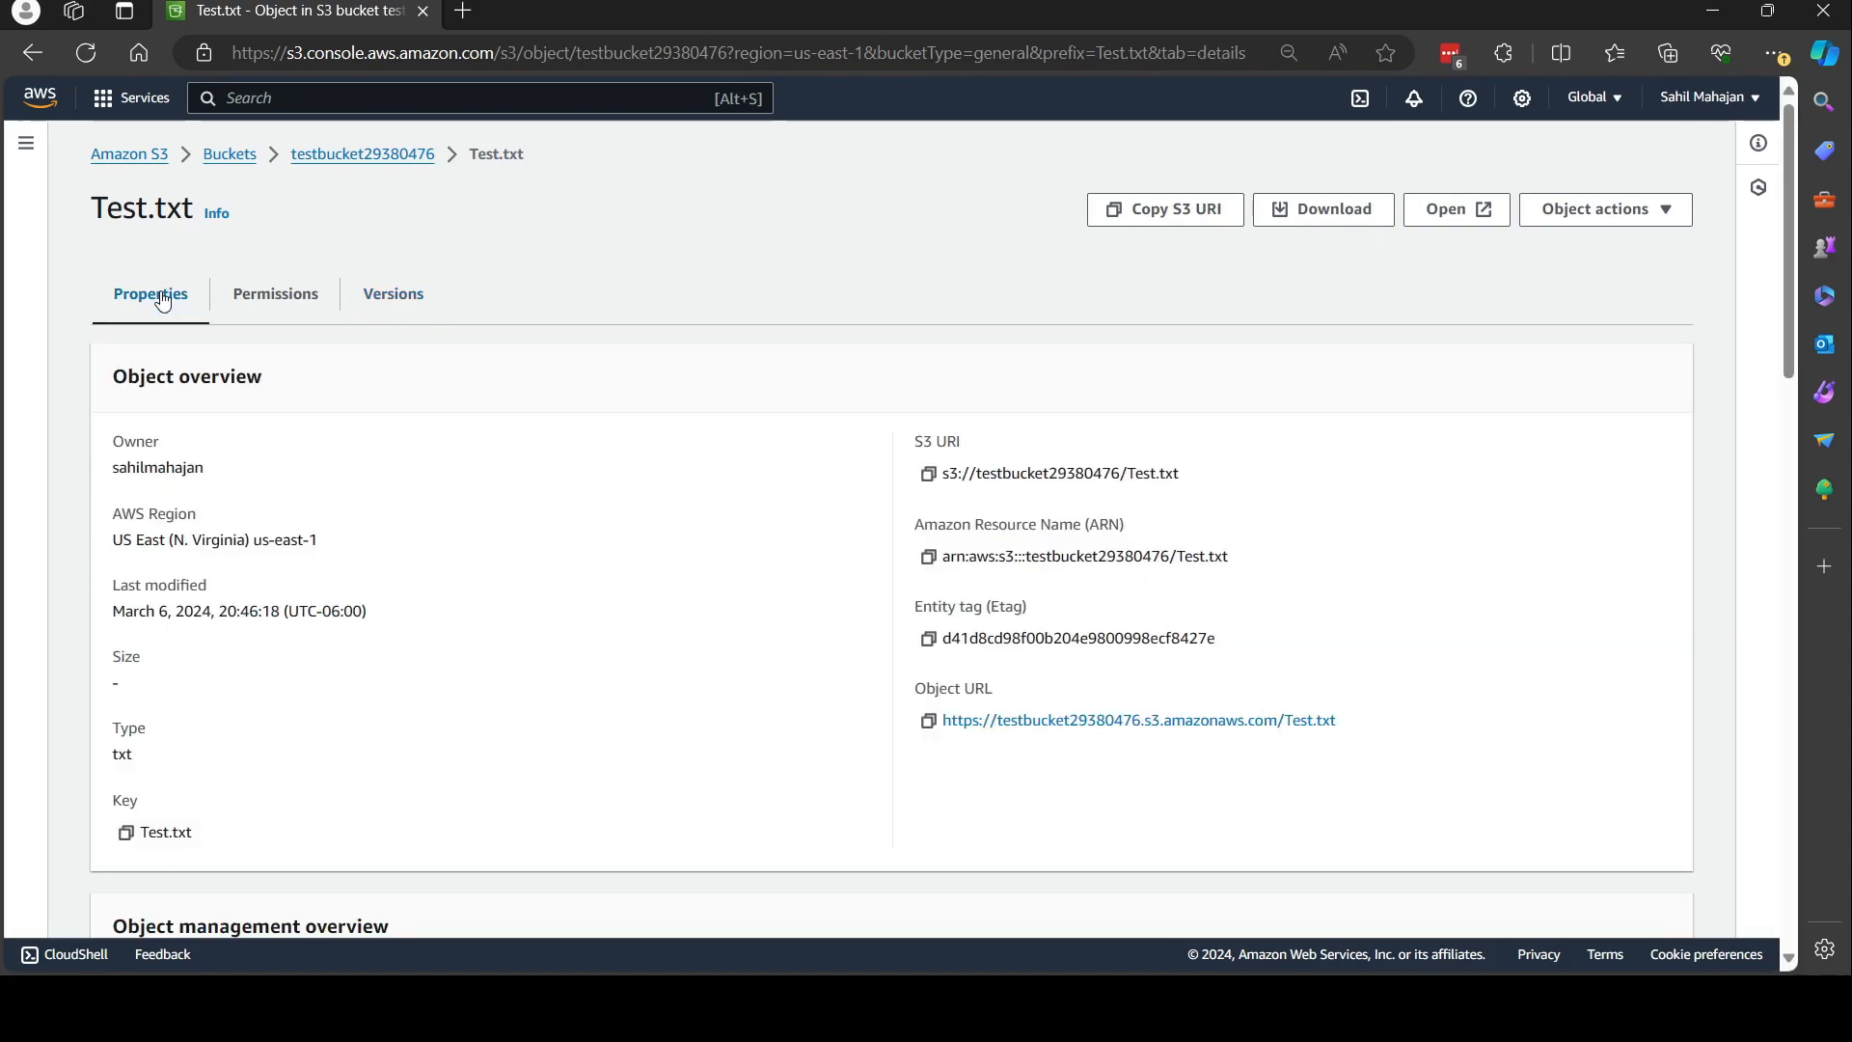
Inspect the Bucket Versioning suspend and enable options of testbucket29380476 without saving, and return to the bucket's object list
click(367, 164)
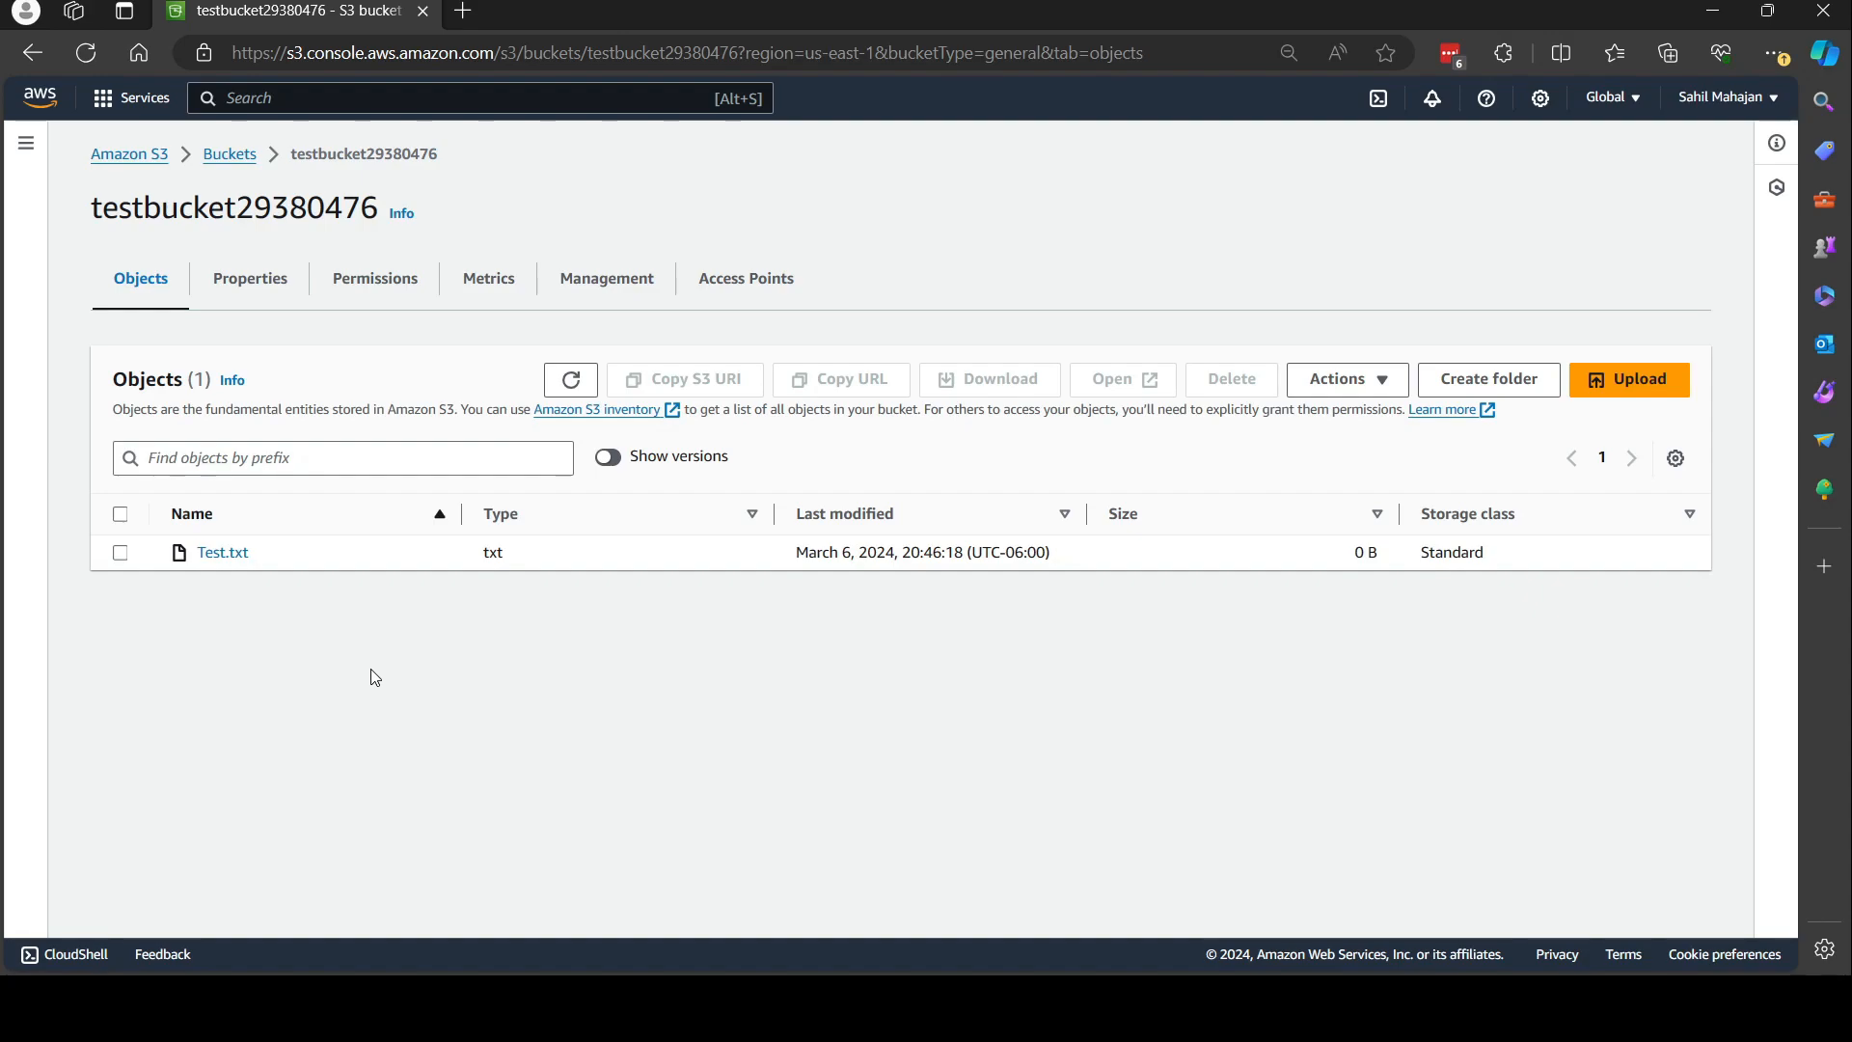
click(260, 300)
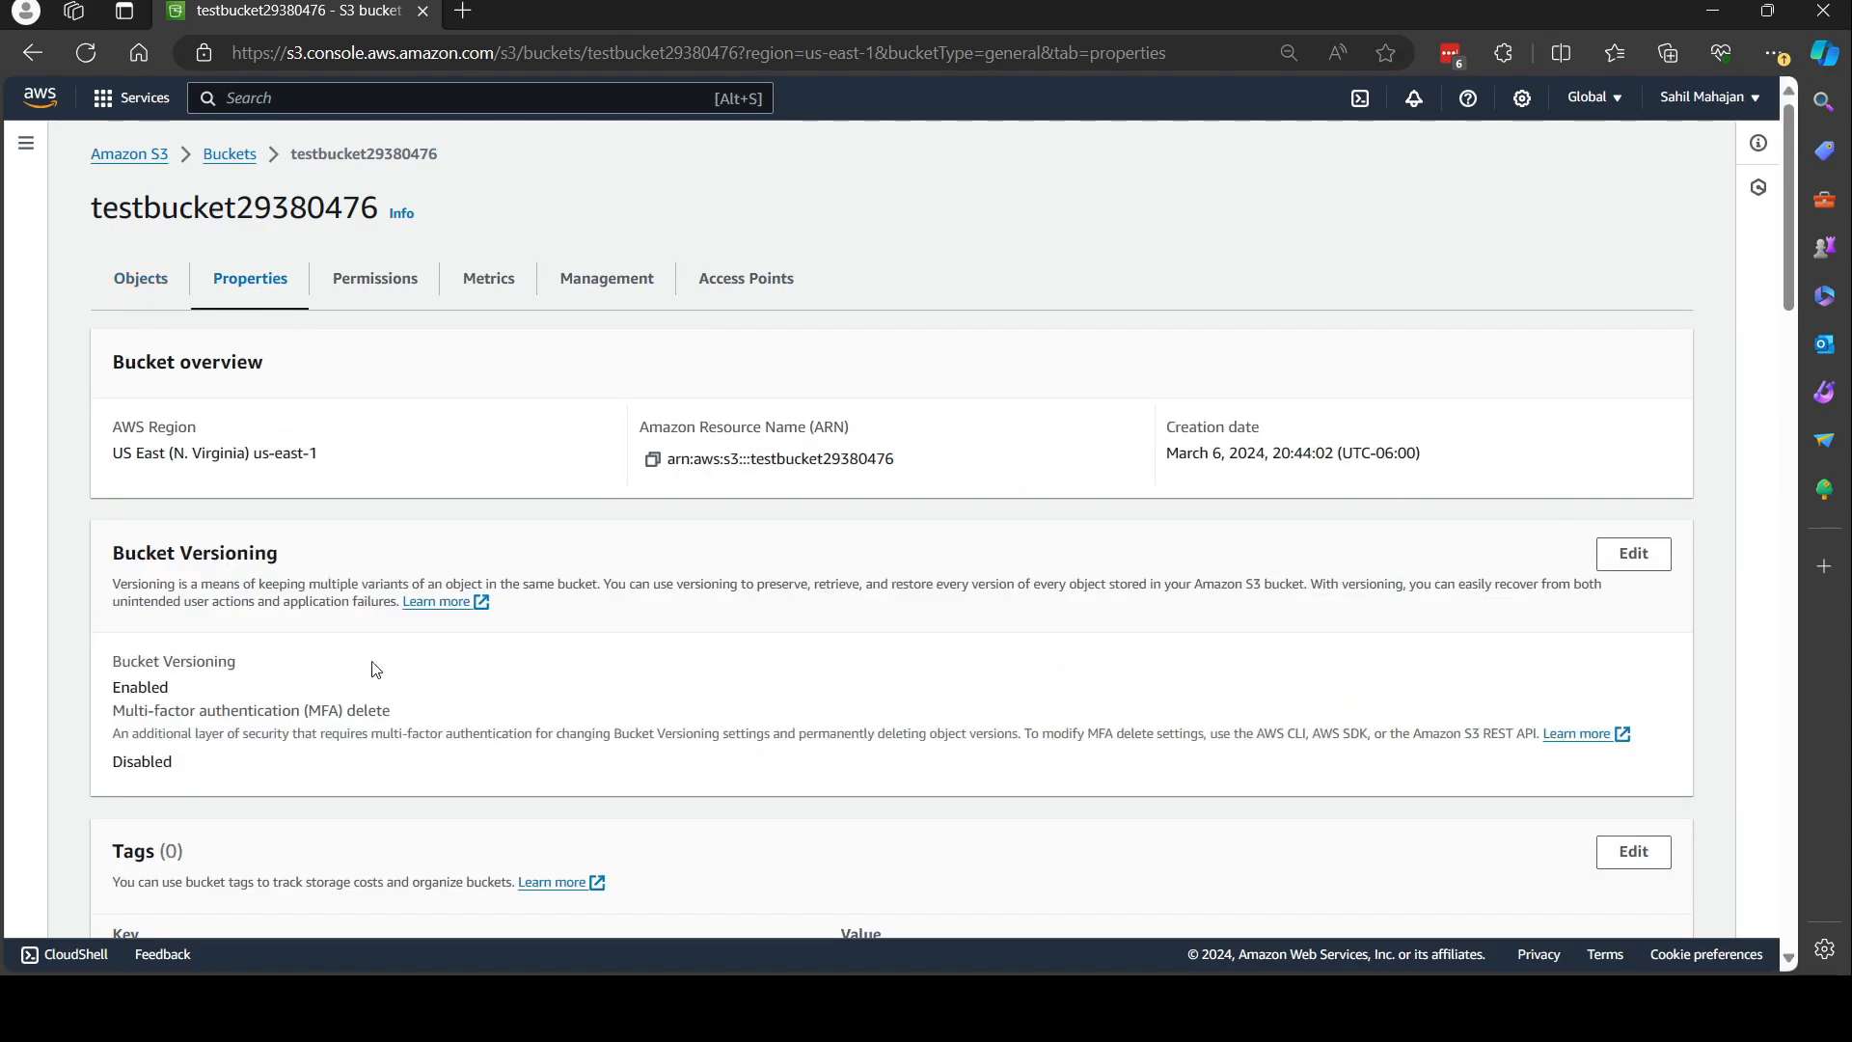
click(1633, 553)
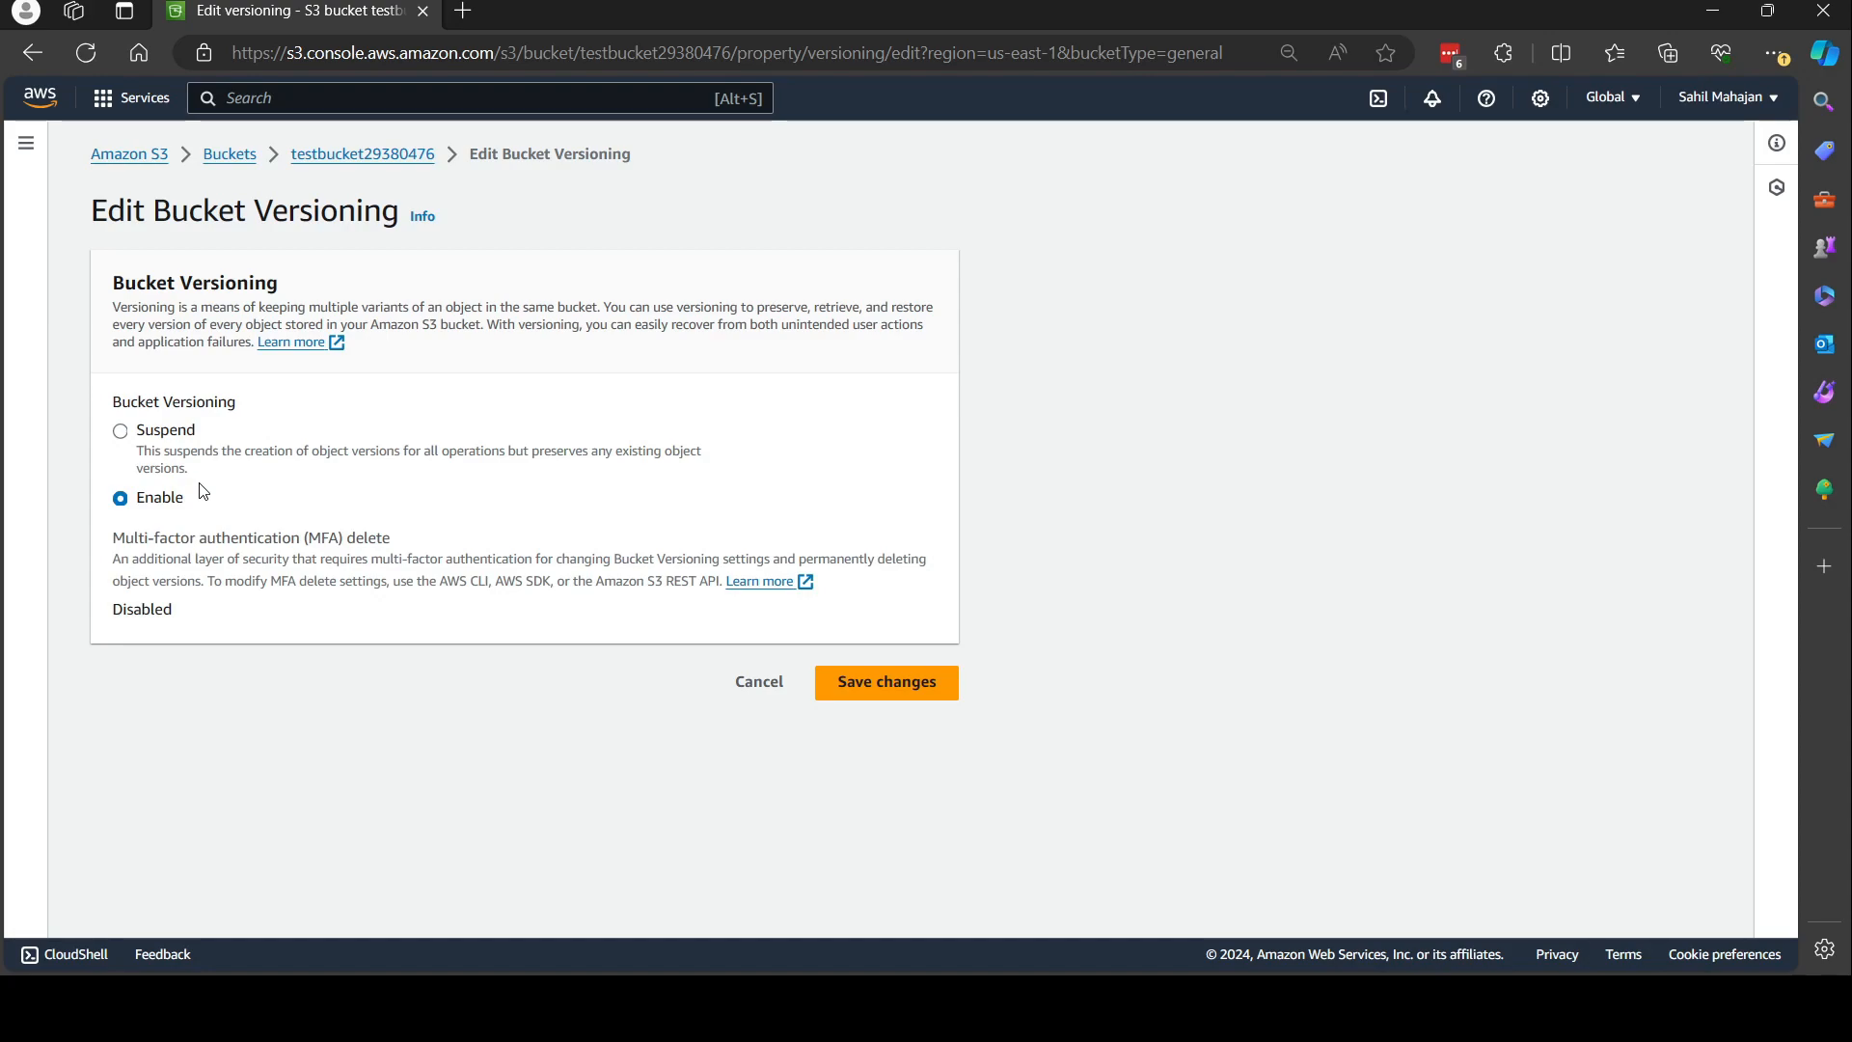
click(759, 683)
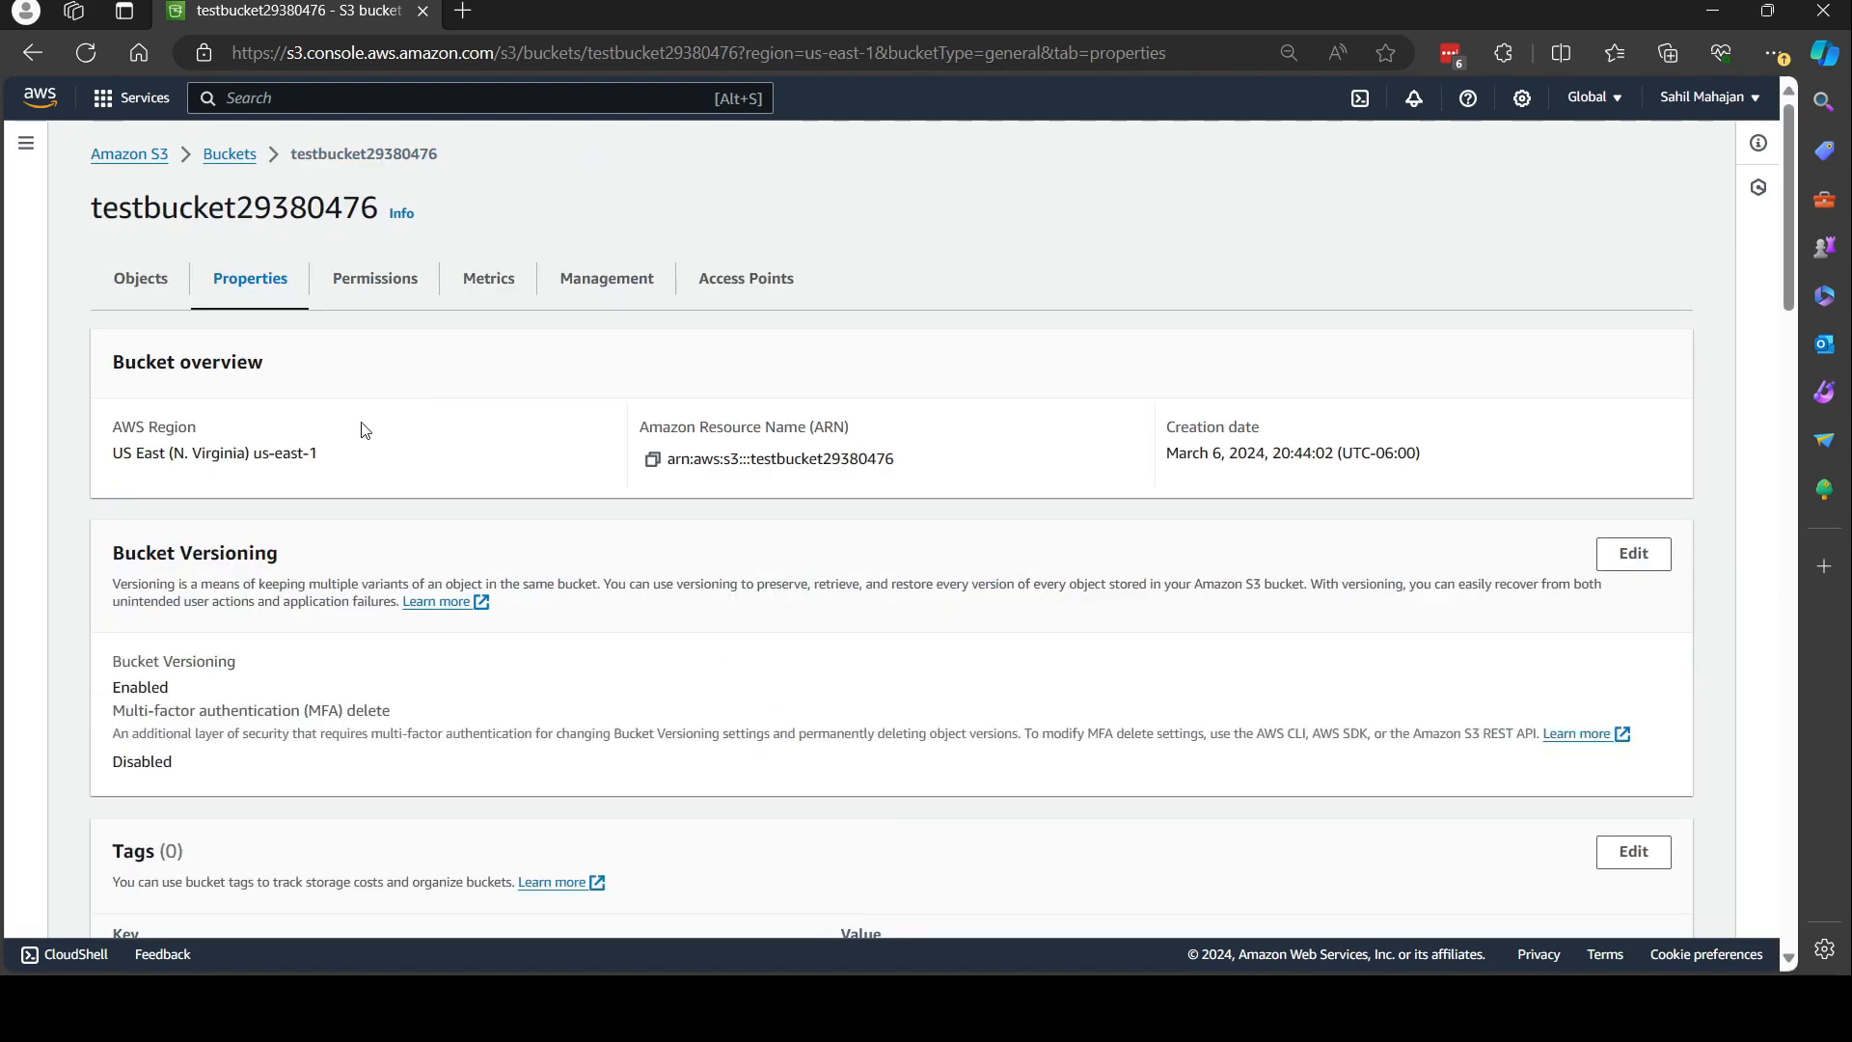
click(173, 299)
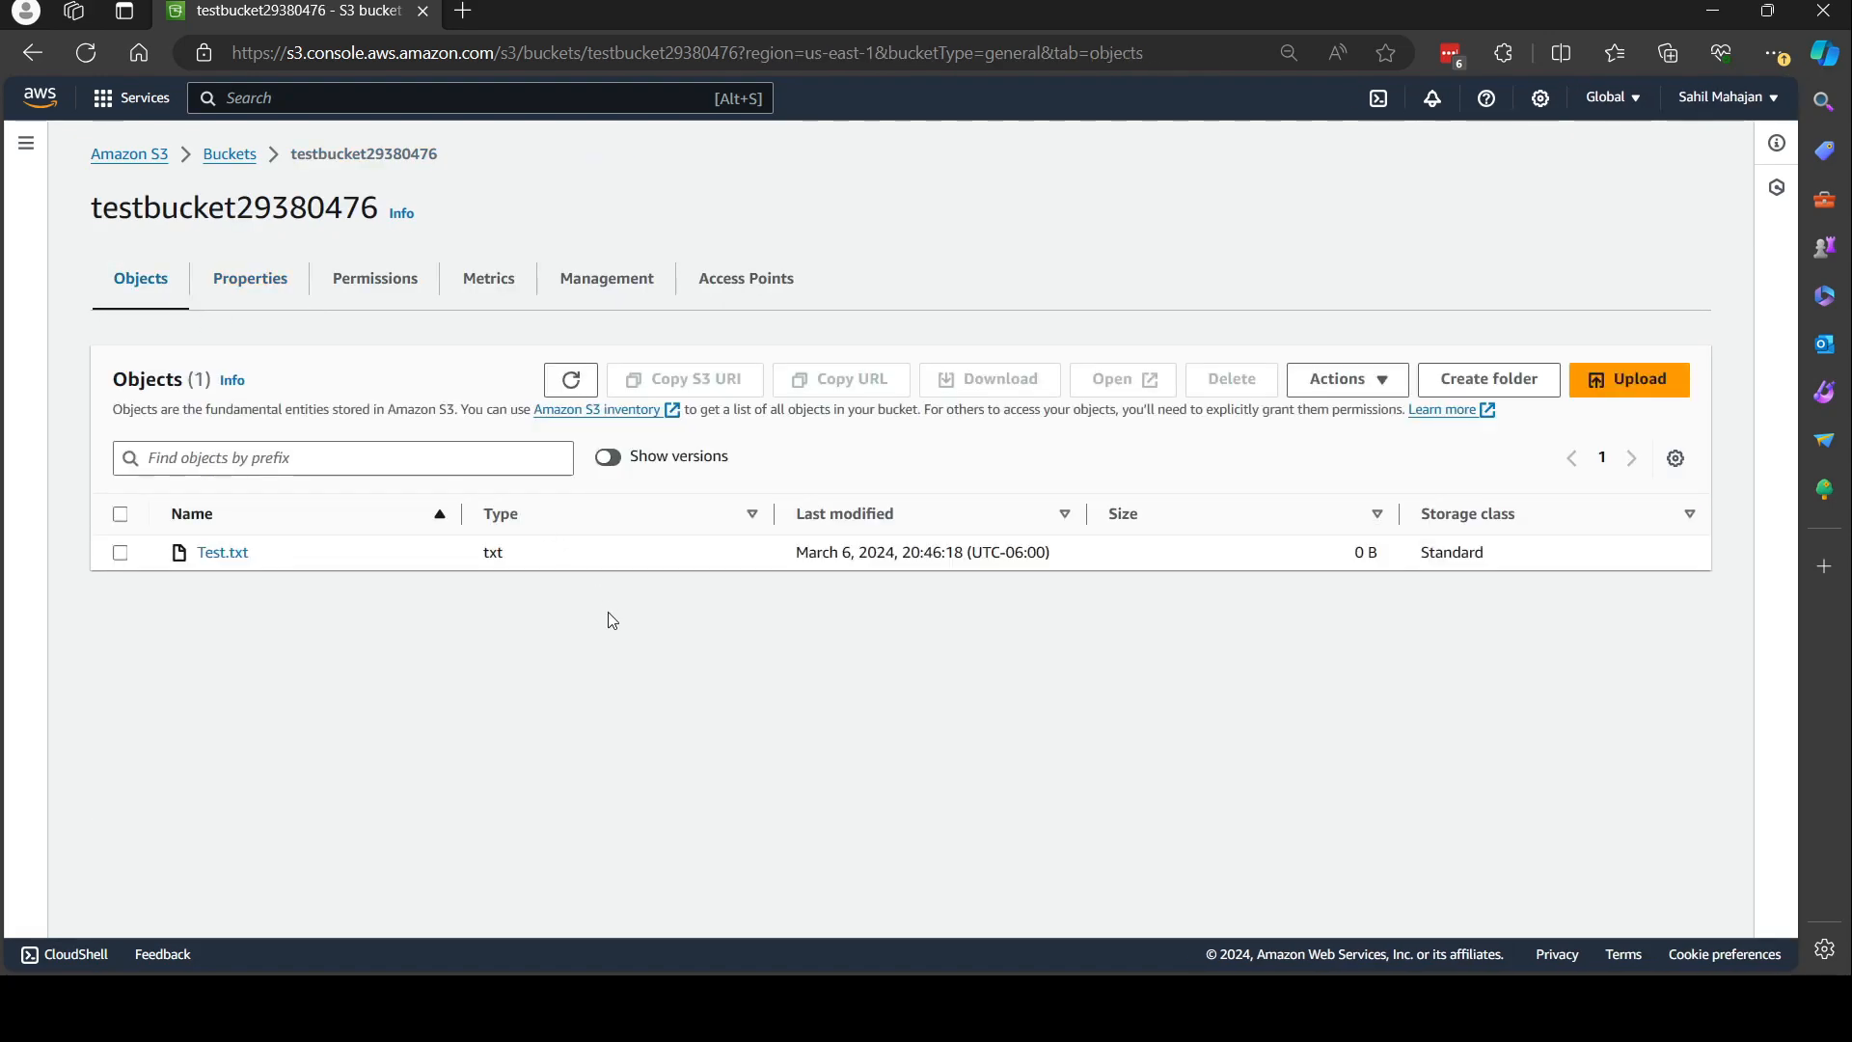